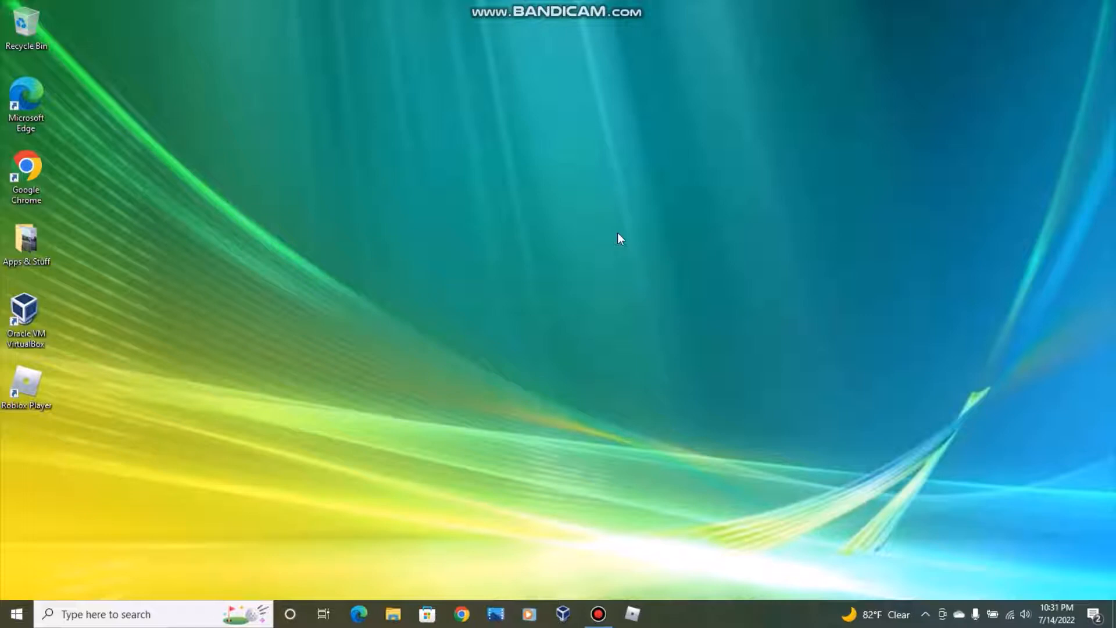
Step: Open VirtualBox and start a new virtual machine named Windows Vista with the version set to Windows Vista (32-bit)
{"action": "left_click", "coordinate": [561, 613]}
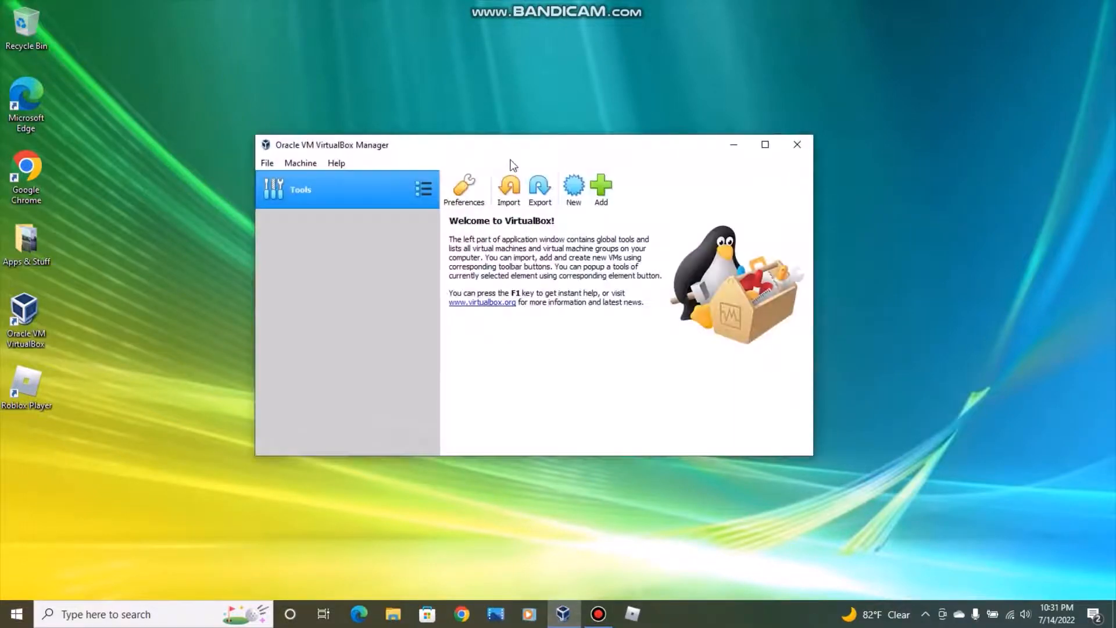
{"action": "mouse_move", "coordinate": [525, 155]}
{"action": "left_mouse_down"}
{"action": "mouse_move", "coordinate": [543, 152]}
{"action": "mouse_move", "coordinate": [521, 157]}
{"action": "left_mouse_up"}
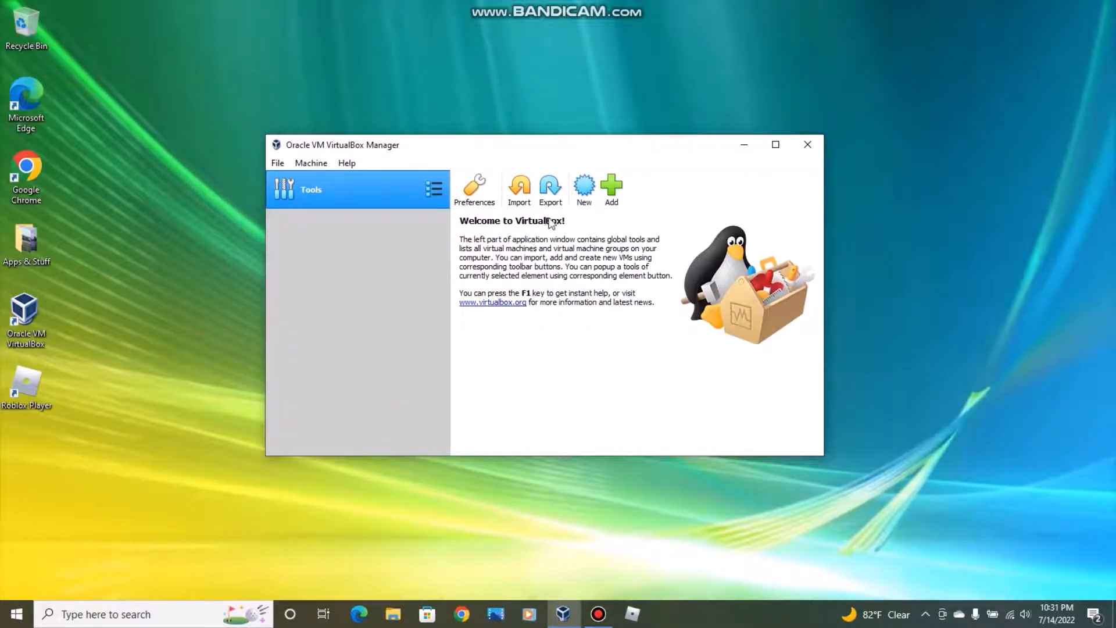
{"action": "left_click", "coordinate": [584, 186]}
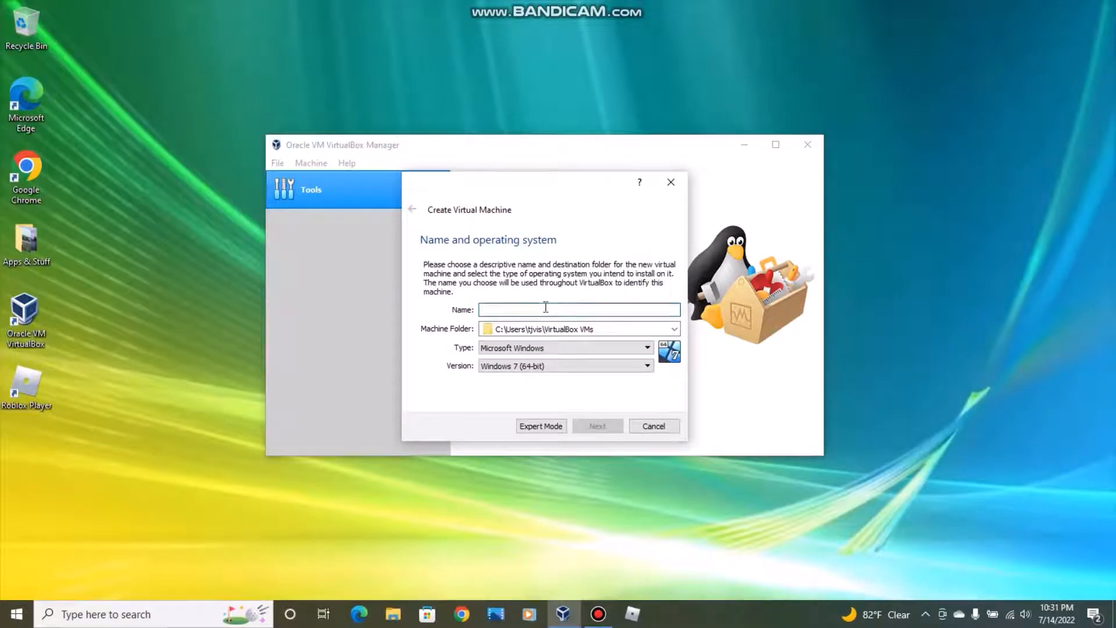
{"action": "type", "text": "Windows"}
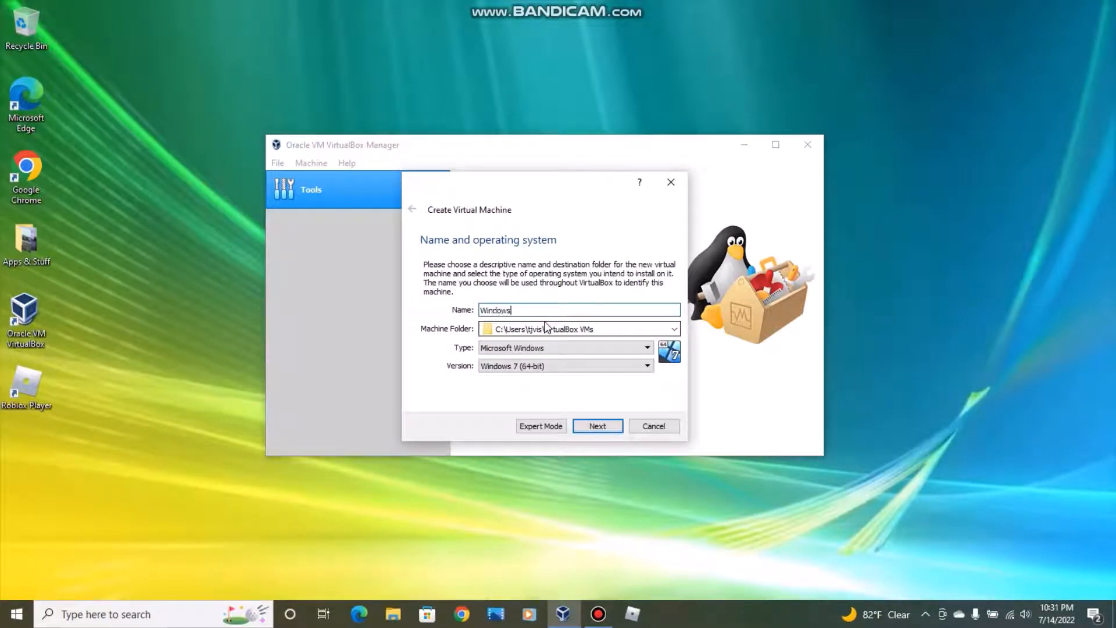
{"action": "type", "text": " Vista"}
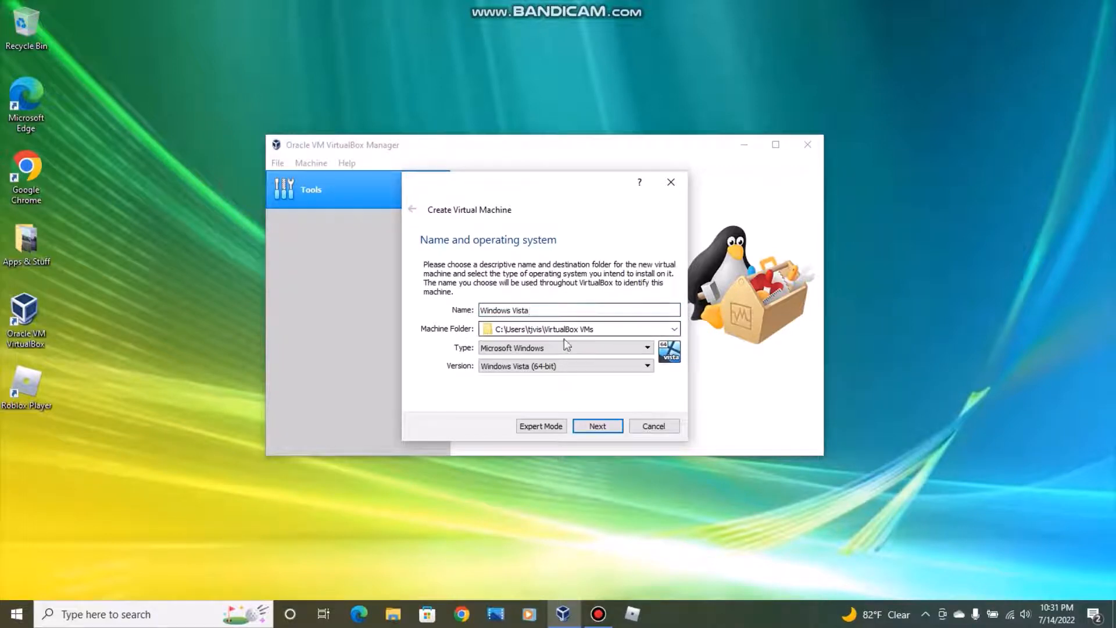
{"action": "left_click", "coordinate": [543, 368]}
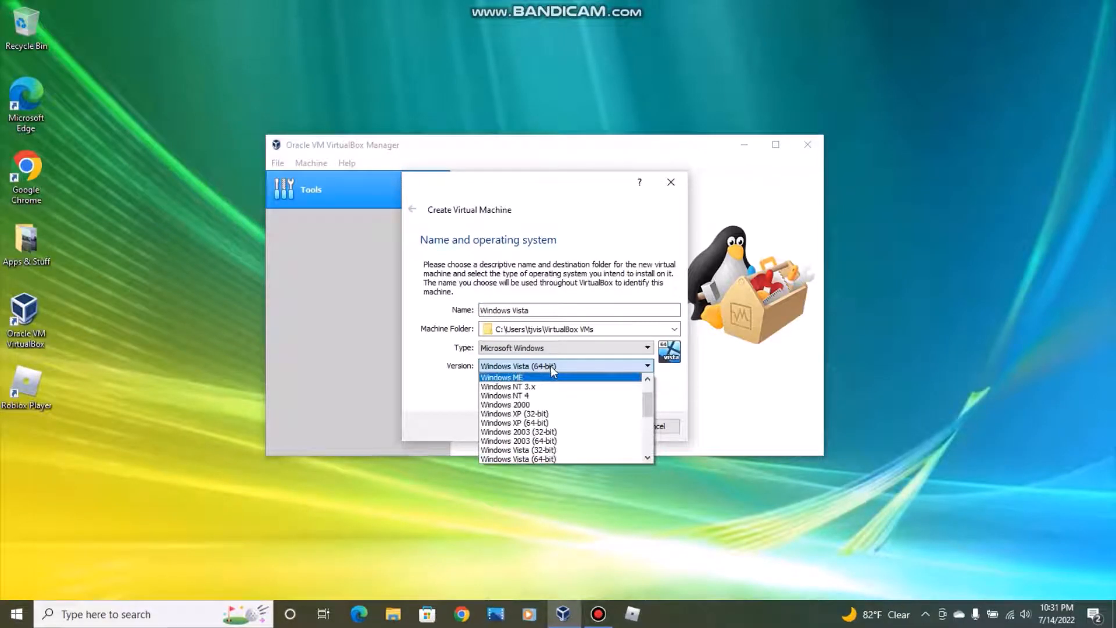
{"action": "left_click", "coordinate": [553, 449]}
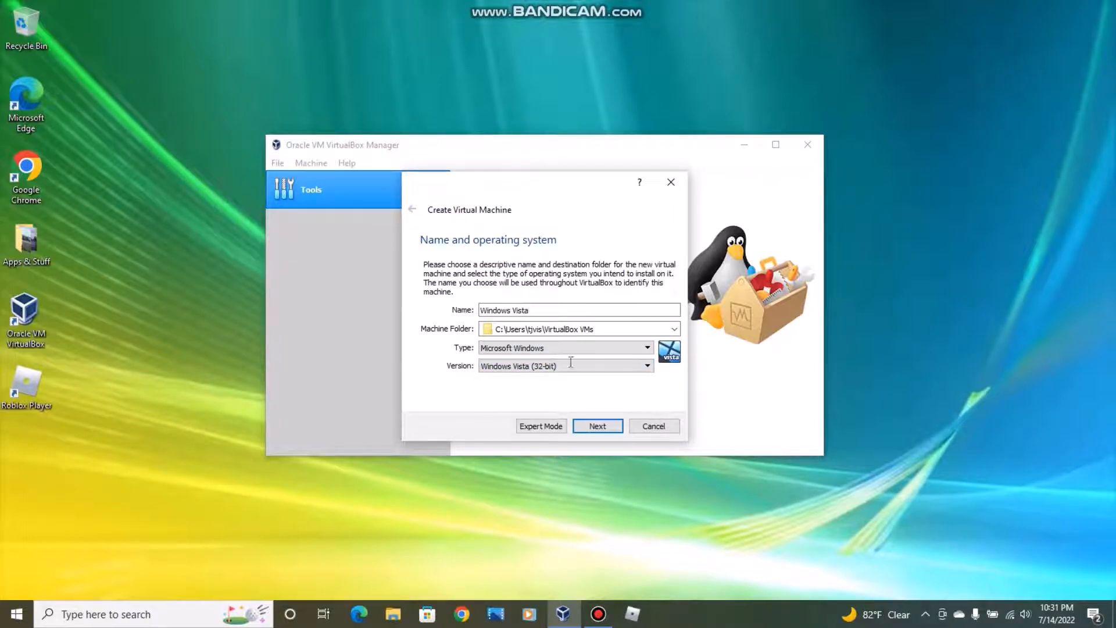
{"action": "left_click", "coordinate": [588, 430]}
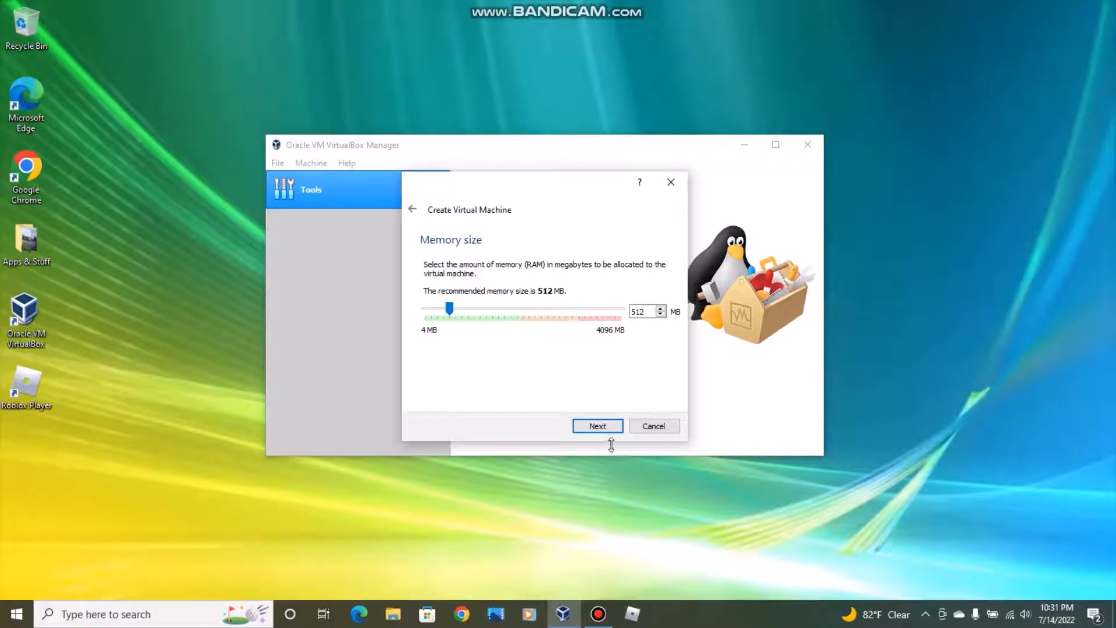
Step: Keep 512 MB of memory and create a dynamically allocated 25.00 GB VDI hard disk for the virtual machine
{"action": "left_click", "coordinate": [596, 425]}
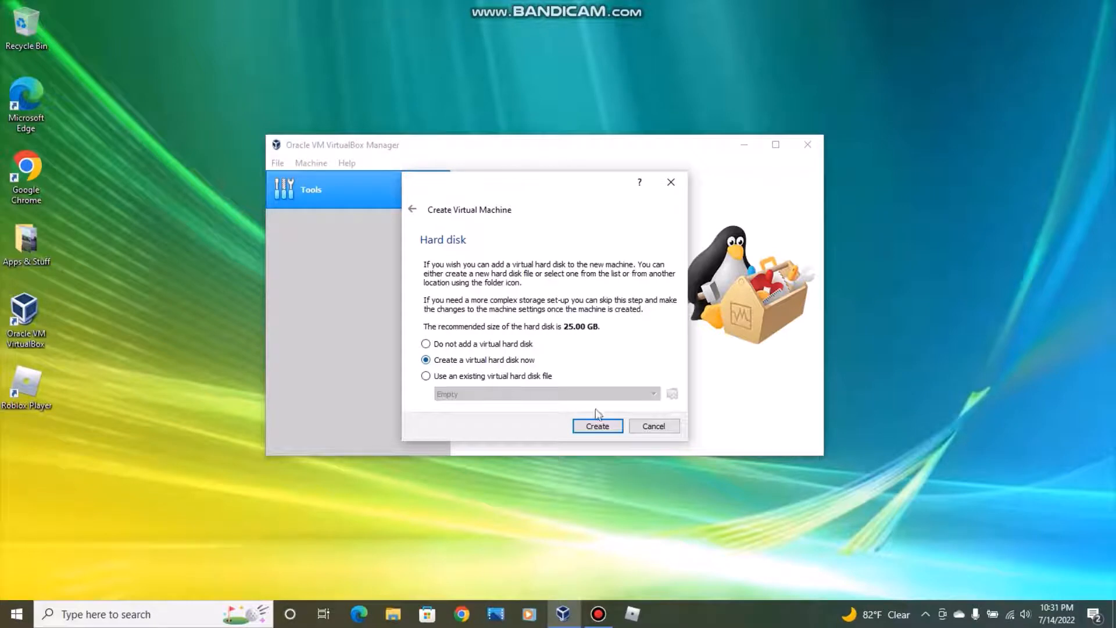
{"action": "left_click", "coordinate": [607, 426]}
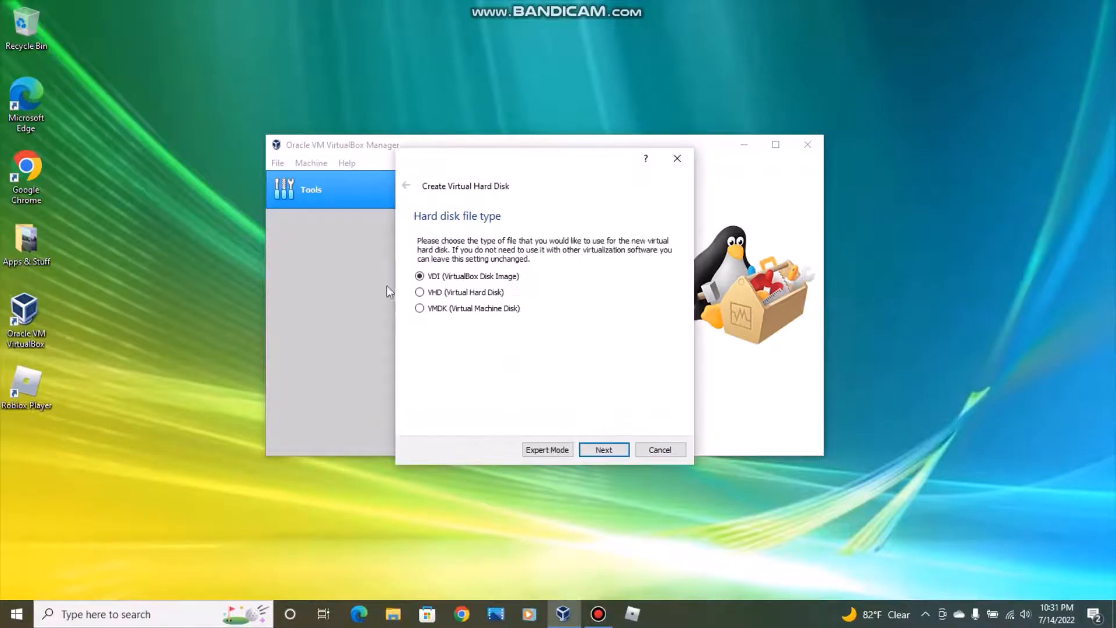
{"action": "left_click", "coordinate": [604, 449]}
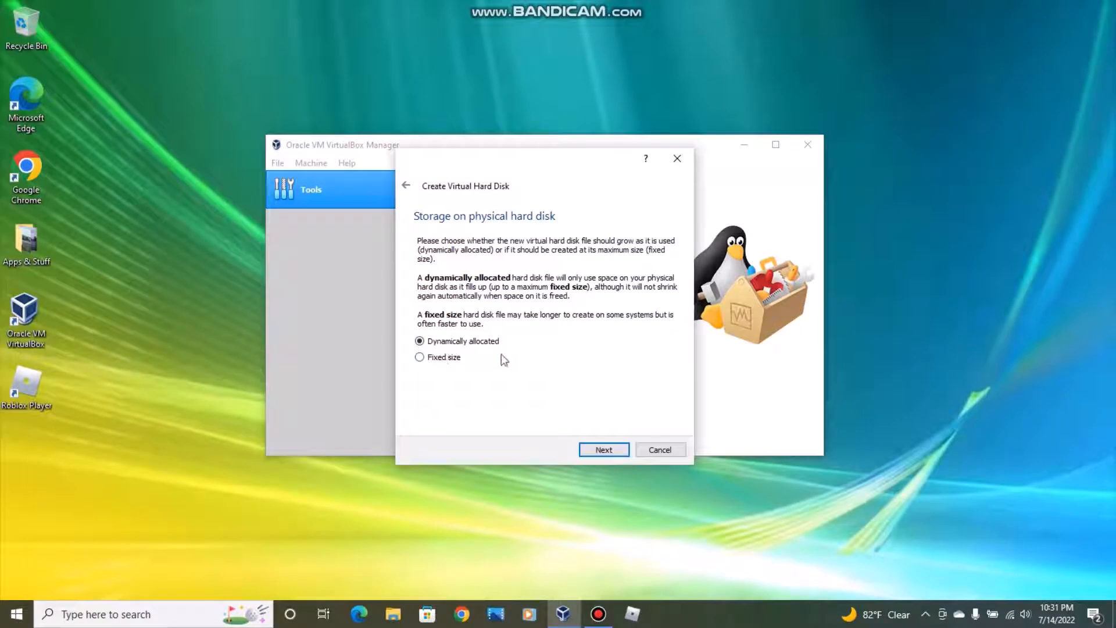
{"action": "left_click", "coordinate": [619, 453]}
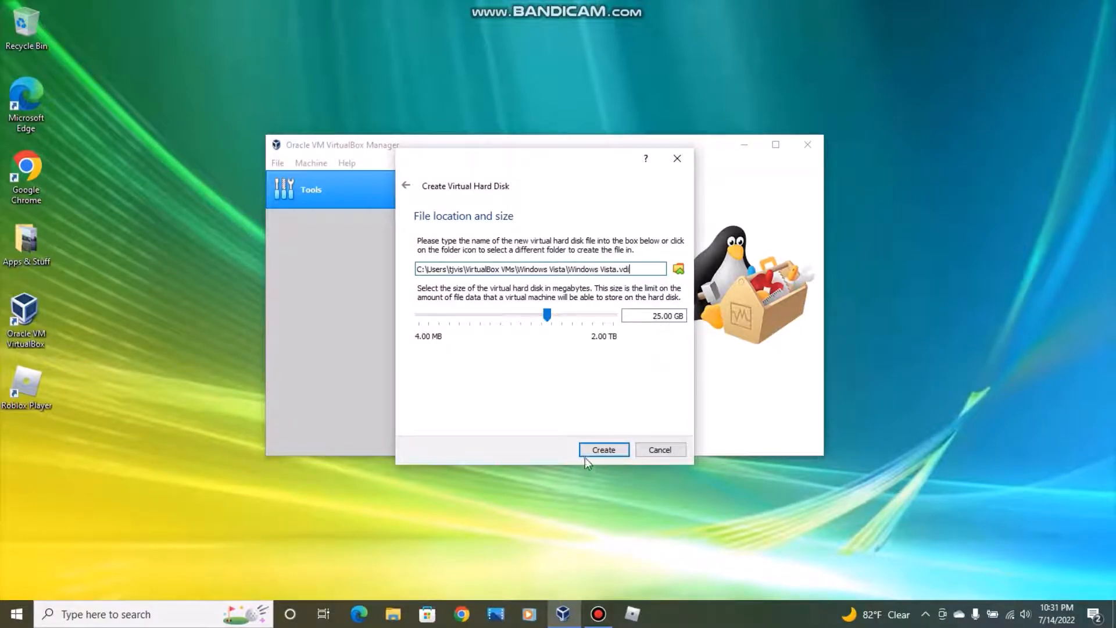
{"action": "left_click", "coordinate": [591, 451]}
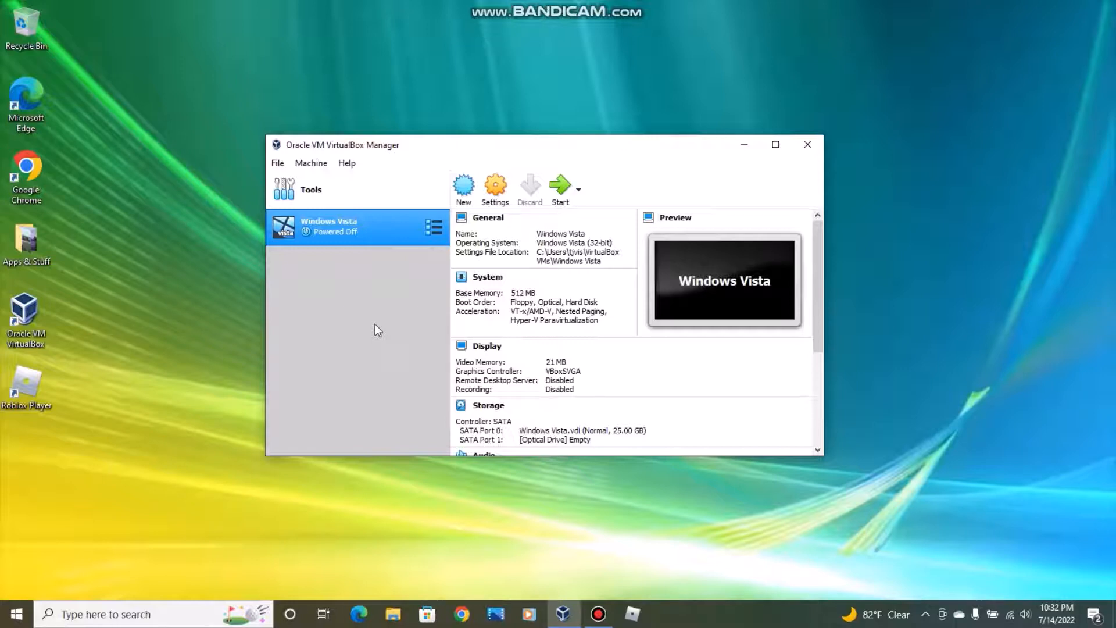
Step: Attach Host Drive 'G:' to the Windows Vista machine's empty optical drive and save the settings
{"action": "left_click", "coordinate": [493, 187]}
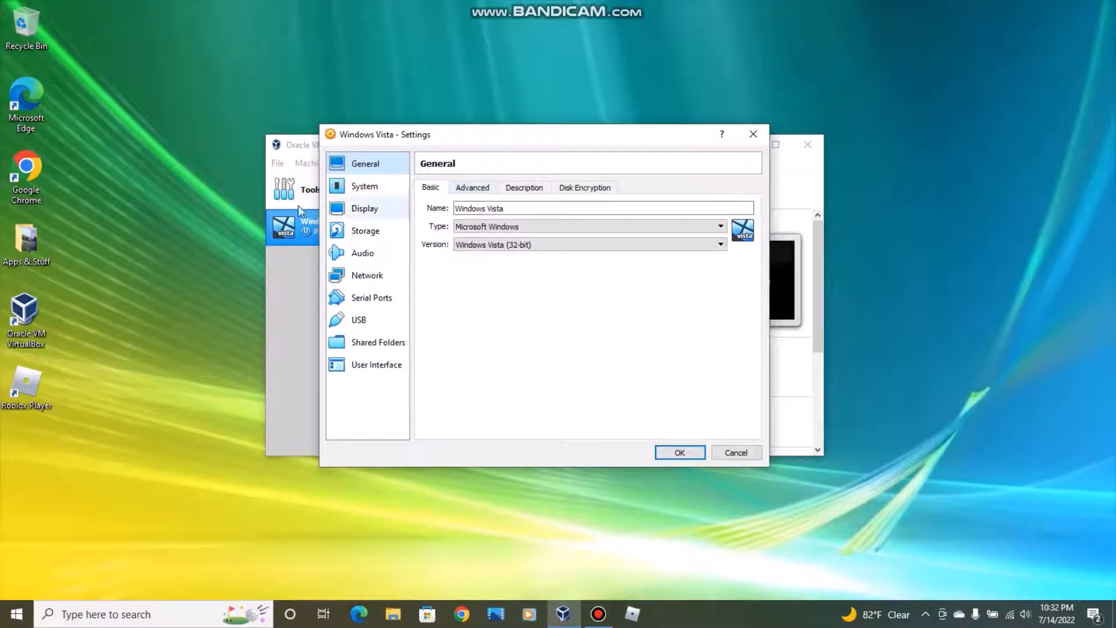
{"action": "left_click", "coordinate": [380, 230]}
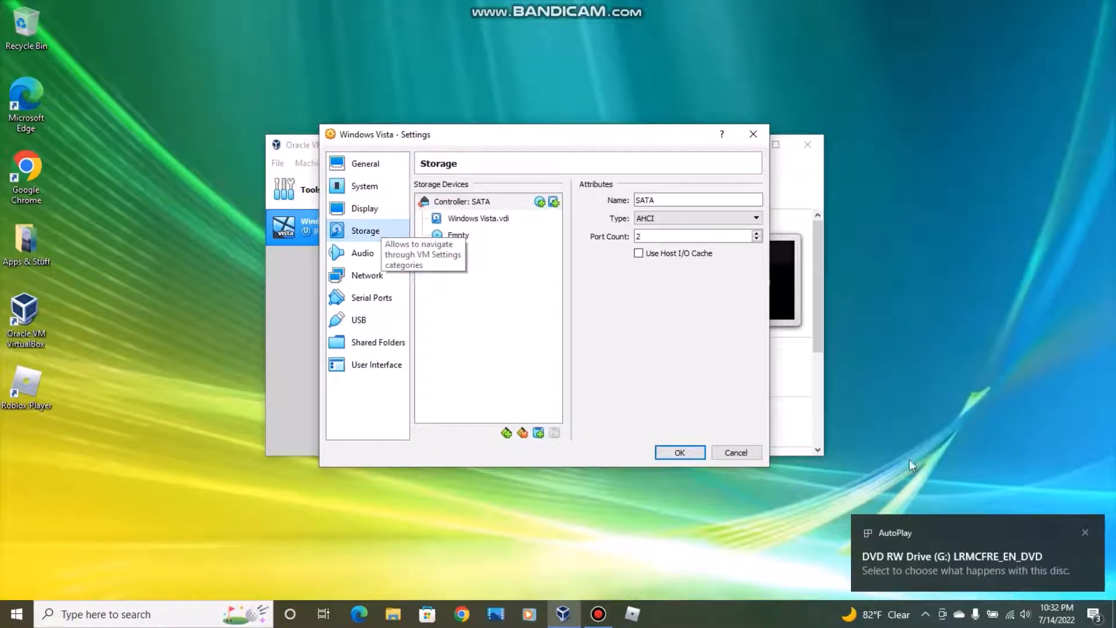
{"action": "left_click", "coordinate": [1084, 533]}
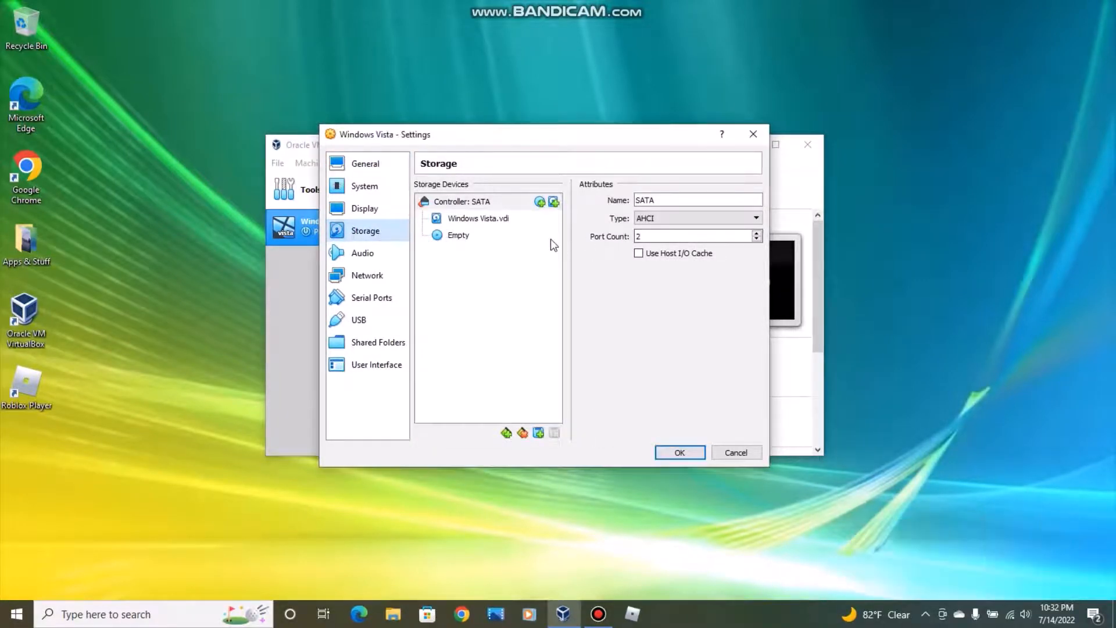
{"action": "left_click", "coordinate": [466, 239]}
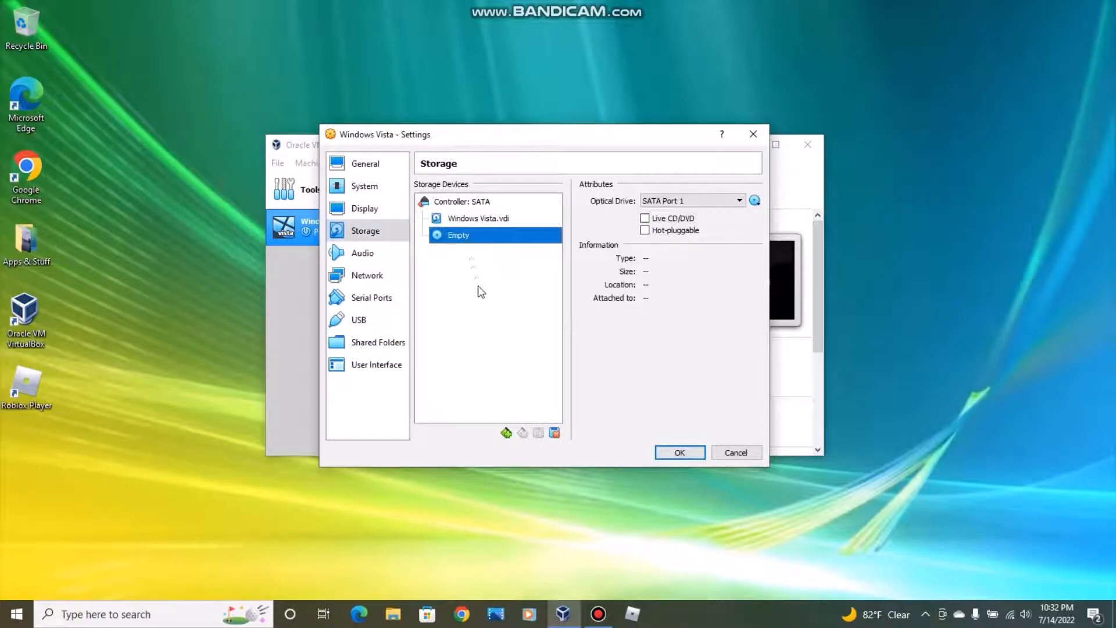
{"action": "left_click", "coordinate": [755, 200]}
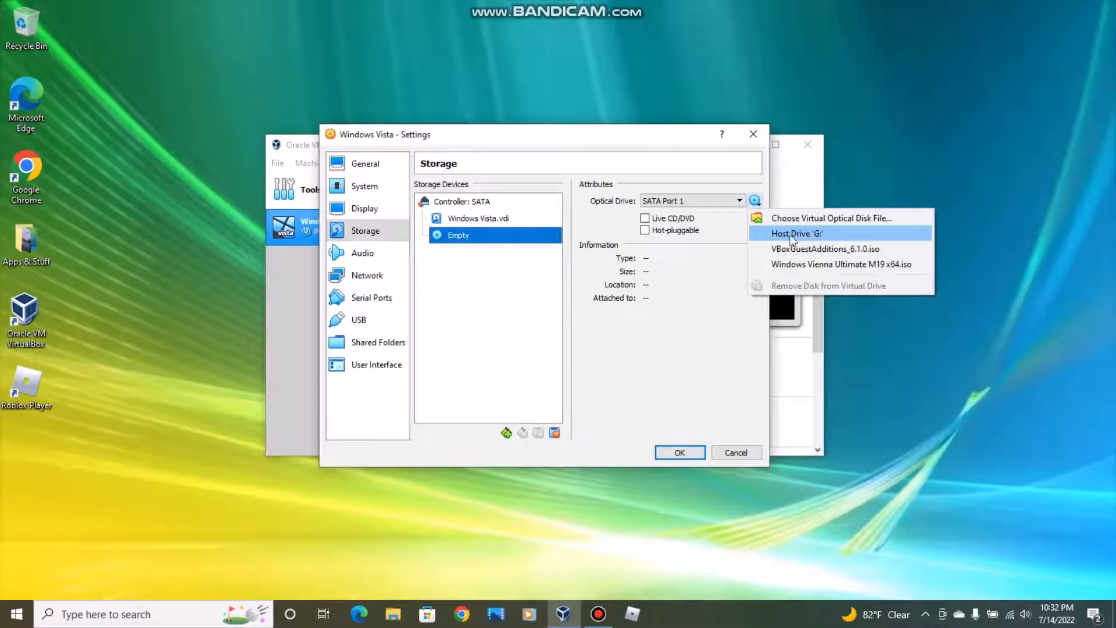
{"action": "left_click", "coordinate": [811, 234]}
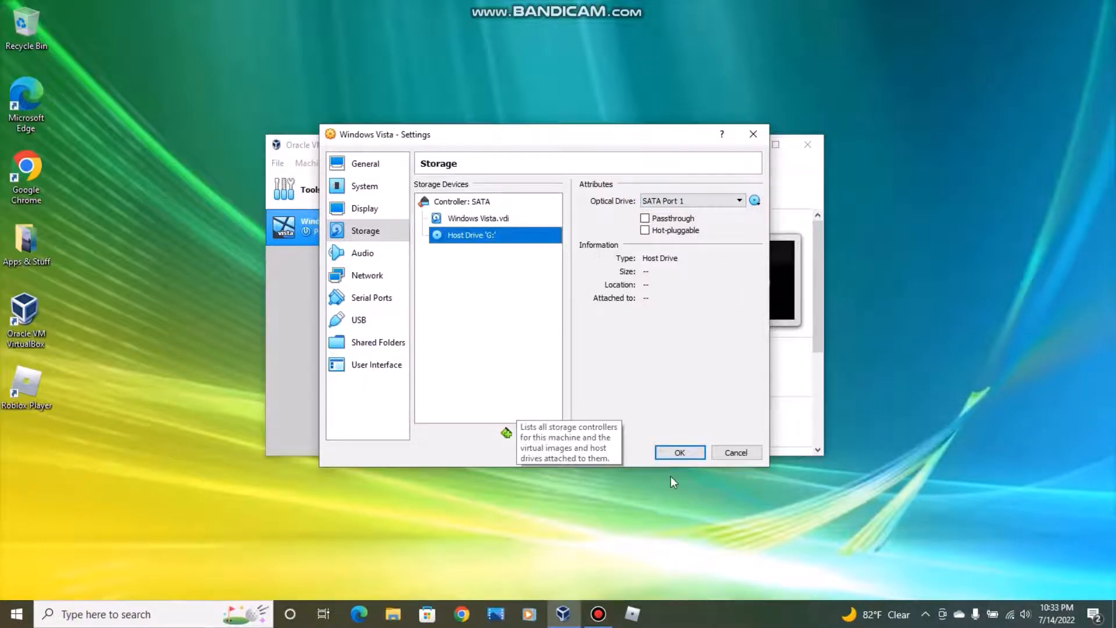
{"action": "left_click", "coordinate": [679, 453]}
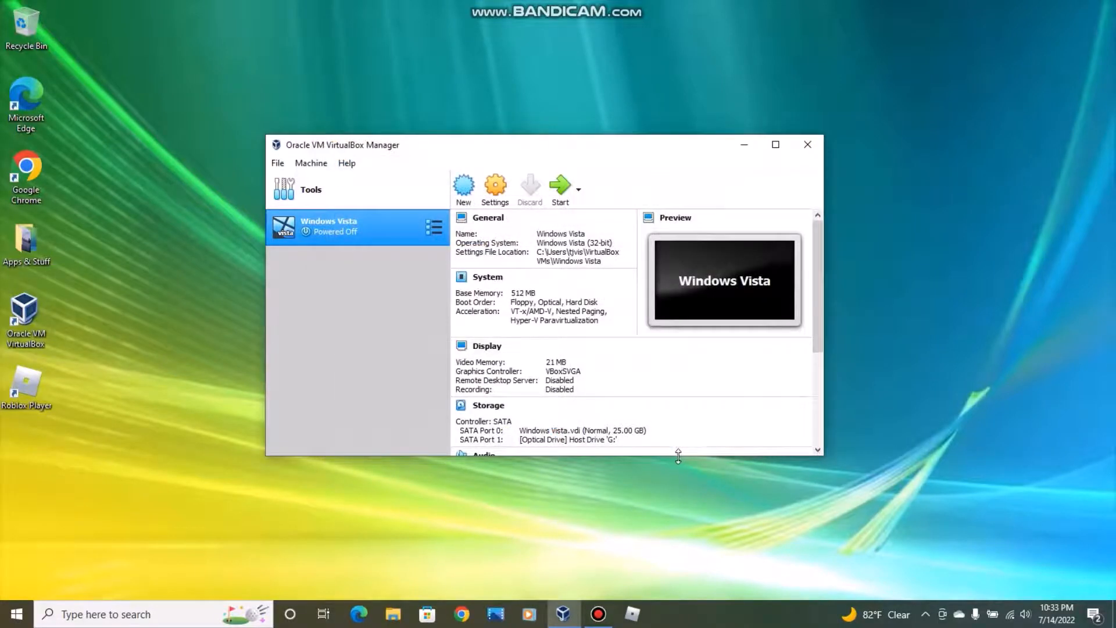
Step: Start the Windows Vista virtual machine and show it in full-screen mode
{"action": "double_click", "coordinate": [305, 231]}
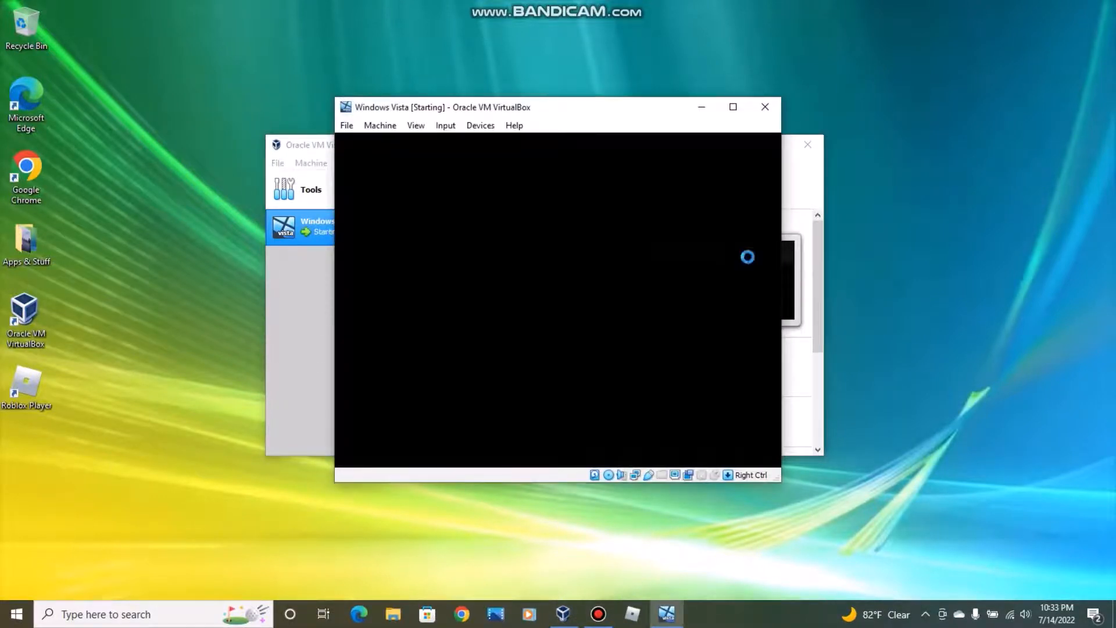
{"action": "left_click", "coordinate": [733, 108]}
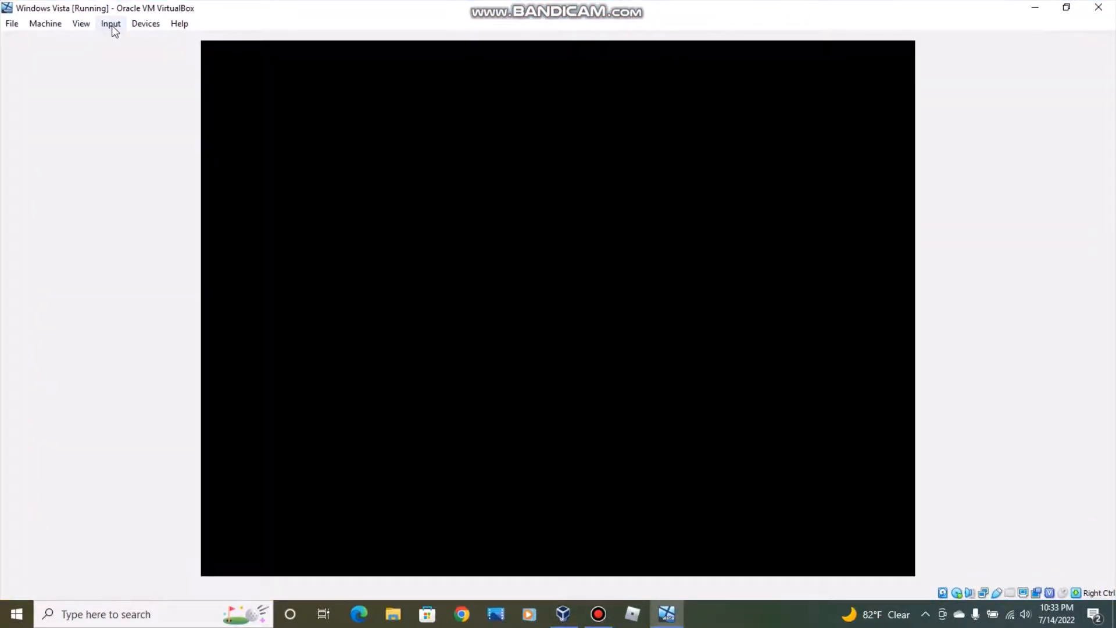
{"action": "left_click", "coordinate": [81, 23]}
{"action": "left_click", "coordinate": [142, 41]}
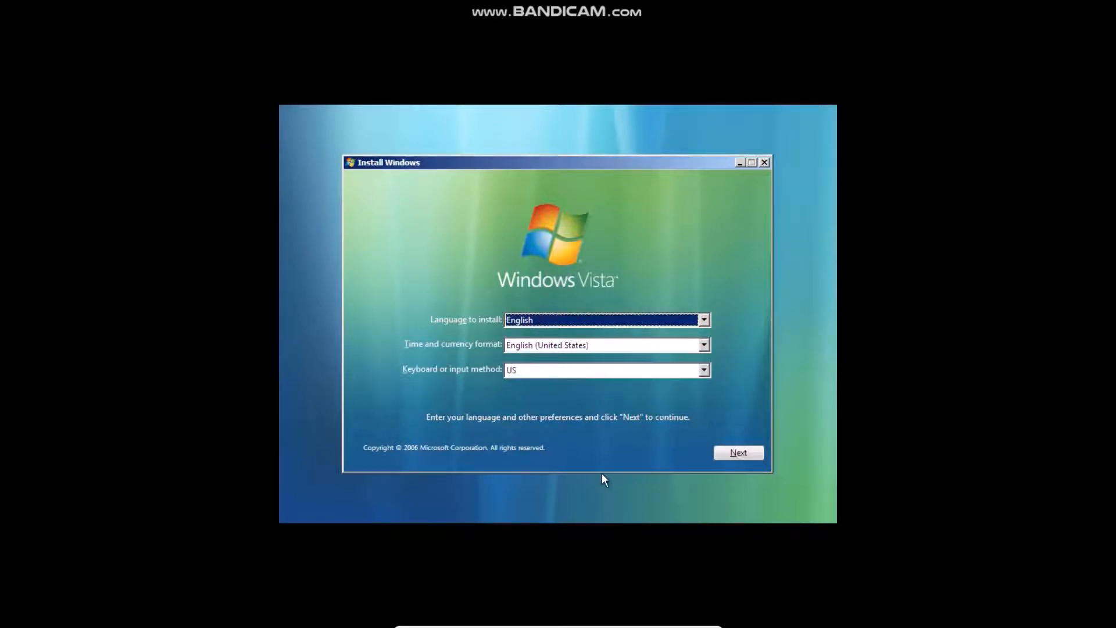
Step: Begin the Windows Vista installation with the default English and US settings, and decline to enter a product key
{"action": "left_click", "coordinate": [719, 456]}
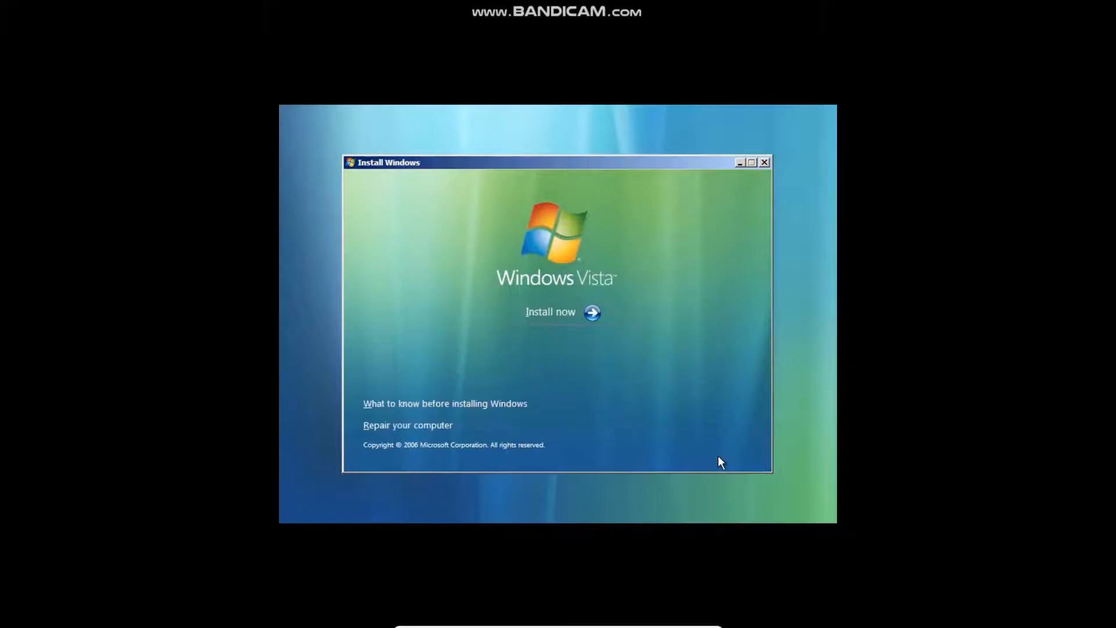
{"action": "left_click", "coordinate": [542, 312]}
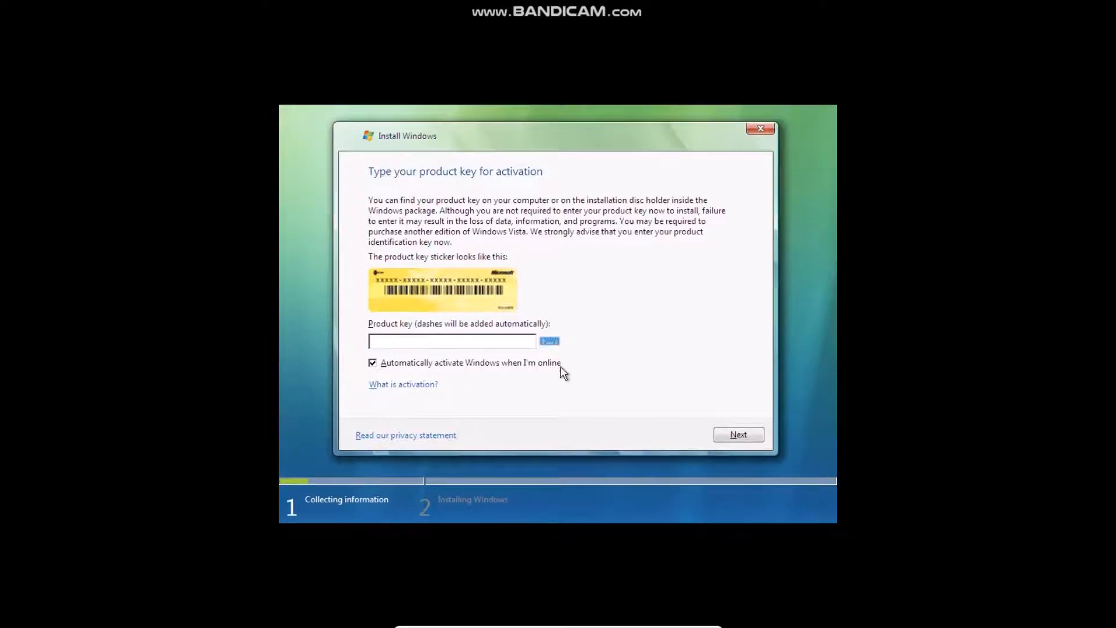
{"action": "left_click", "coordinate": [733, 435]}
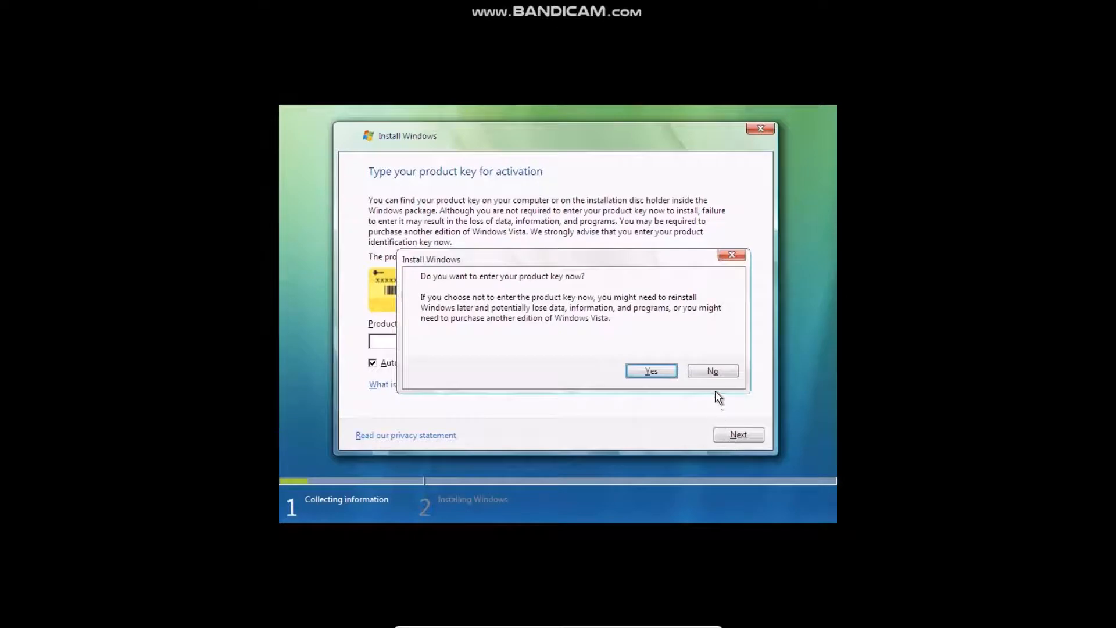
{"action": "left_click", "coordinate": [717, 373]}
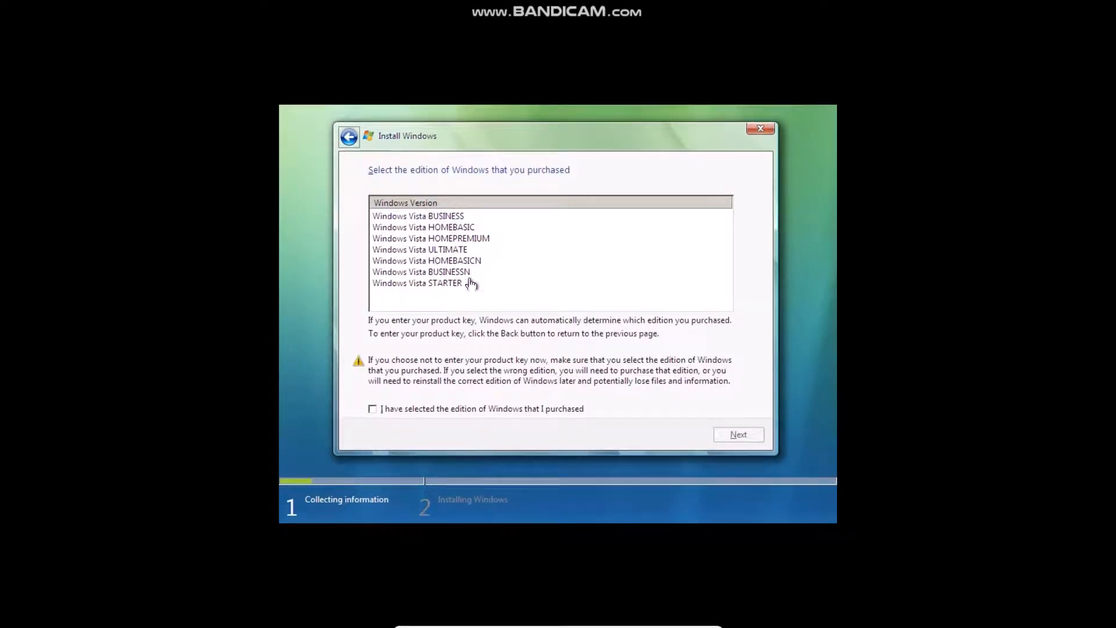
Step: Choose the Windows Vista BUSINESS edition and declare it as the purchased edition
{"action": "left_click", "coordinate": [442, 218]}
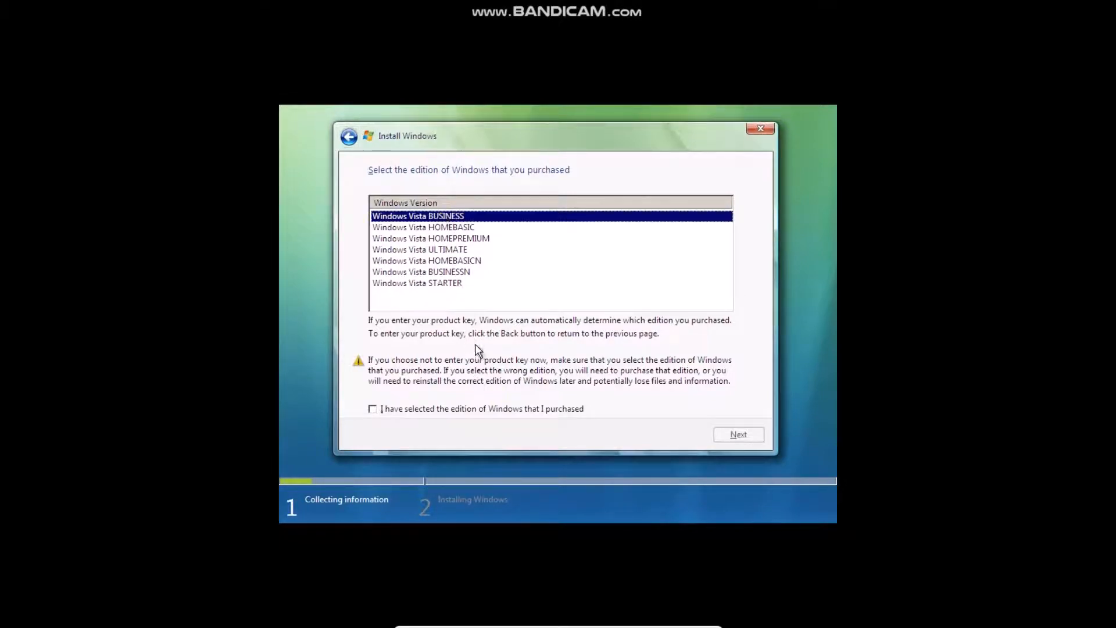
{"action": "left_click", "coordinate": [373, 409]}
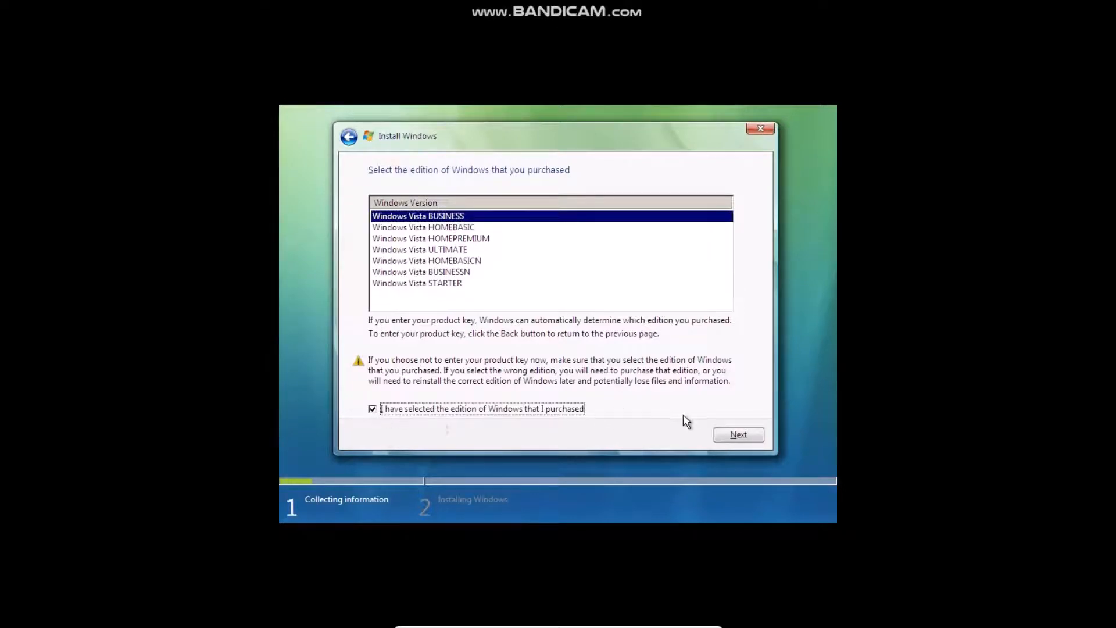
{"action": "left_click", "coordinate": [727, 437]}
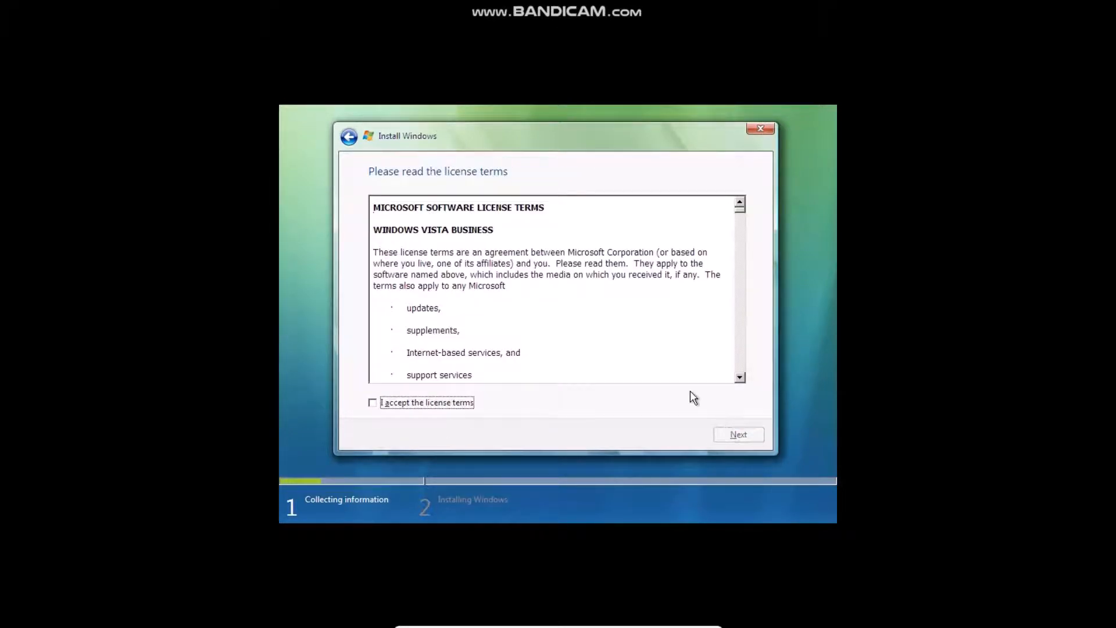
Step: Accept the license terms and install Windows on Disk 0 Unallocated Space
{"action": "left_click", "coordinate": [372, 402]}
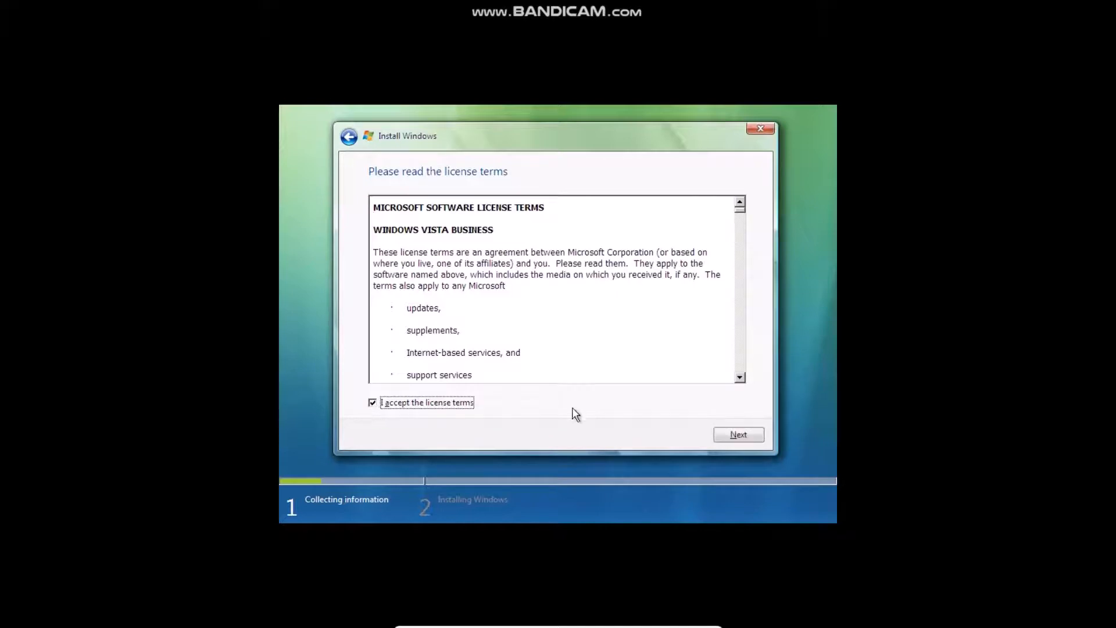
{"action": "left_click", "coordinate": [733, 437]}
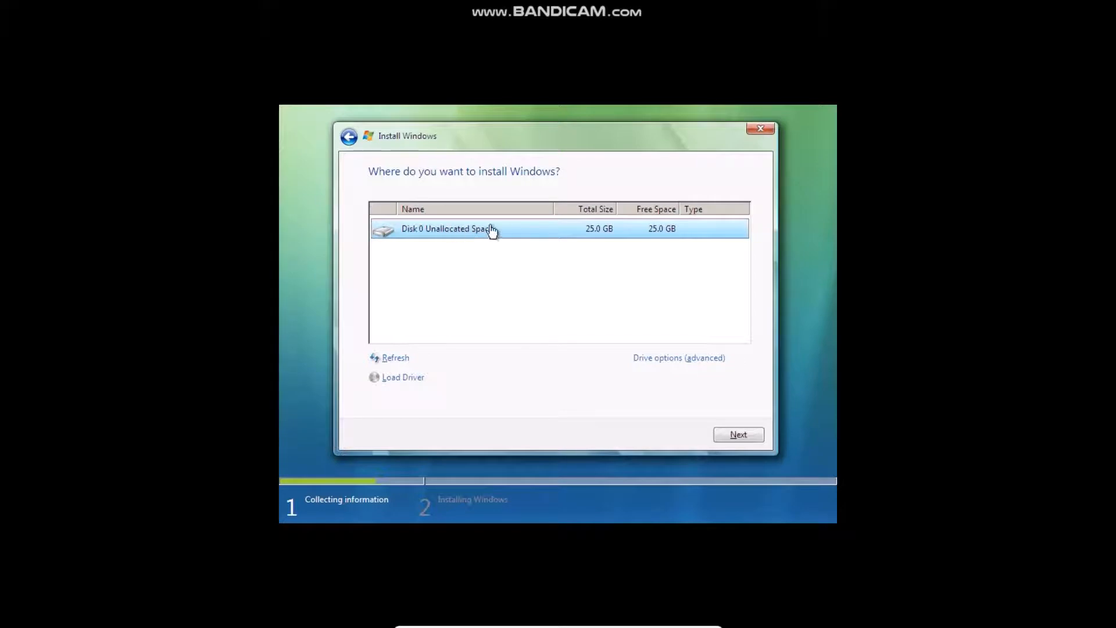
{"action": "left_click", "coordinate": [744, 436]}
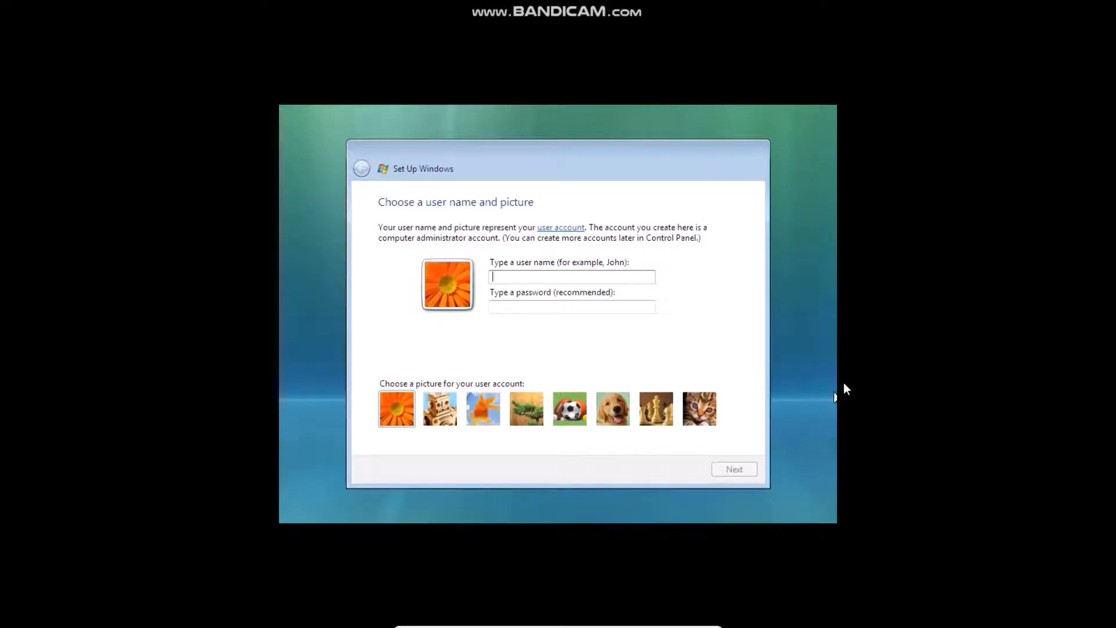
Step: Enter the user's full name as the user name of the new account
{"action": "type", "text": "Tremt"}
{"action": "key", "text": "BackSpace"}
{"action": "key", "text": "BackSpace"}
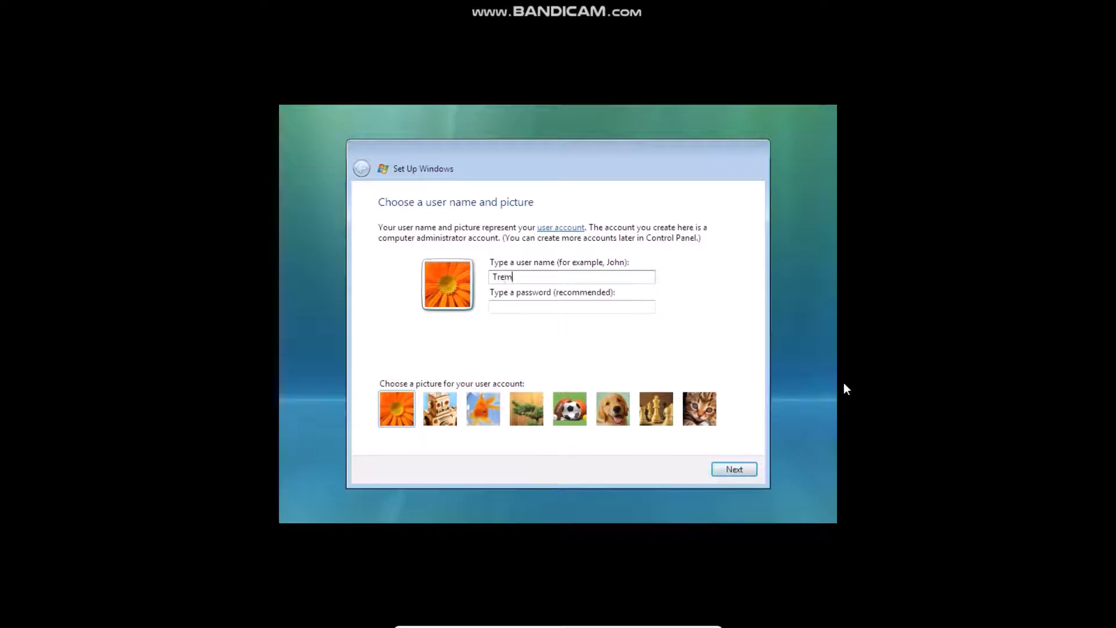
{"action": "type", "text": "nton John"}
Step: Enter and retype the account password, and choose the kitten picture for the user account
{"action": "left_click", "coordinate": [622, 308]}
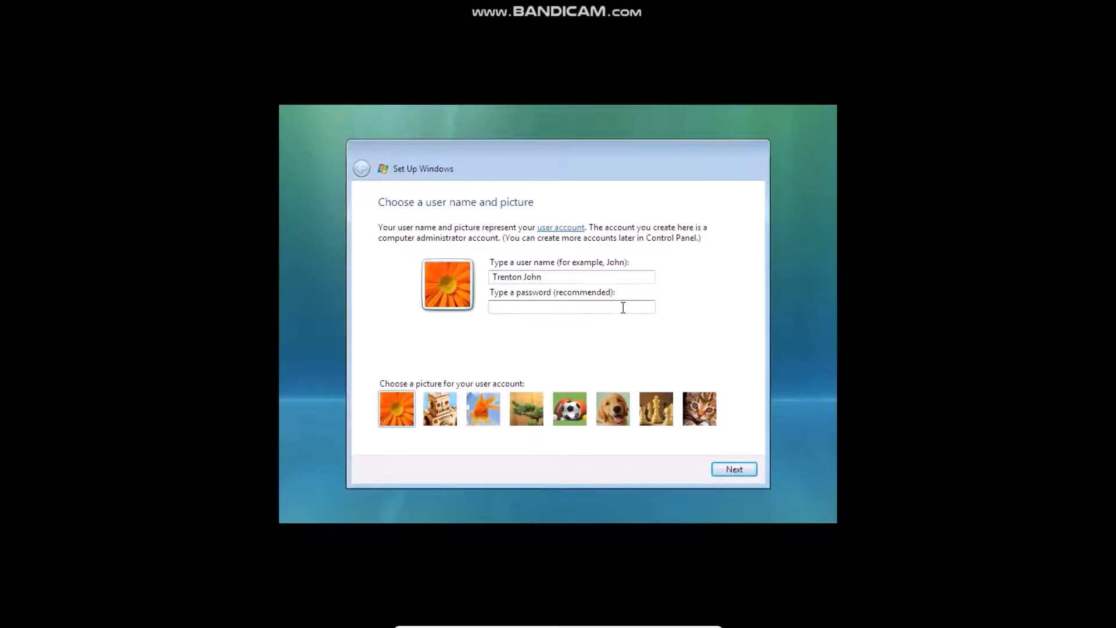
{"action": "type", "text": "•••••••••"}
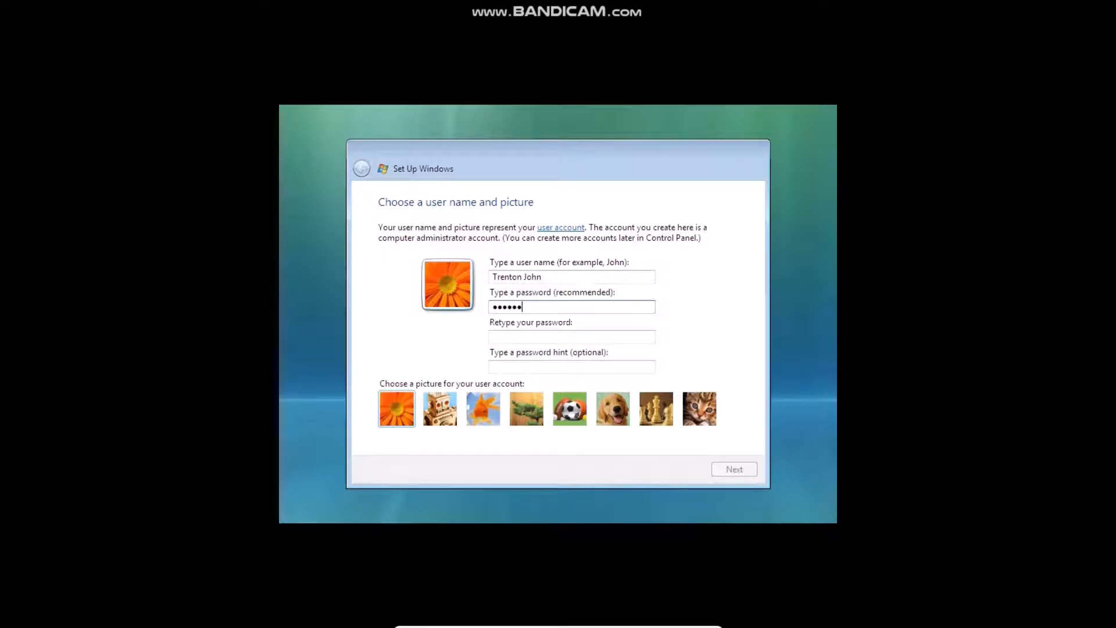
{"action": "type", "text": "•••••••••••"}
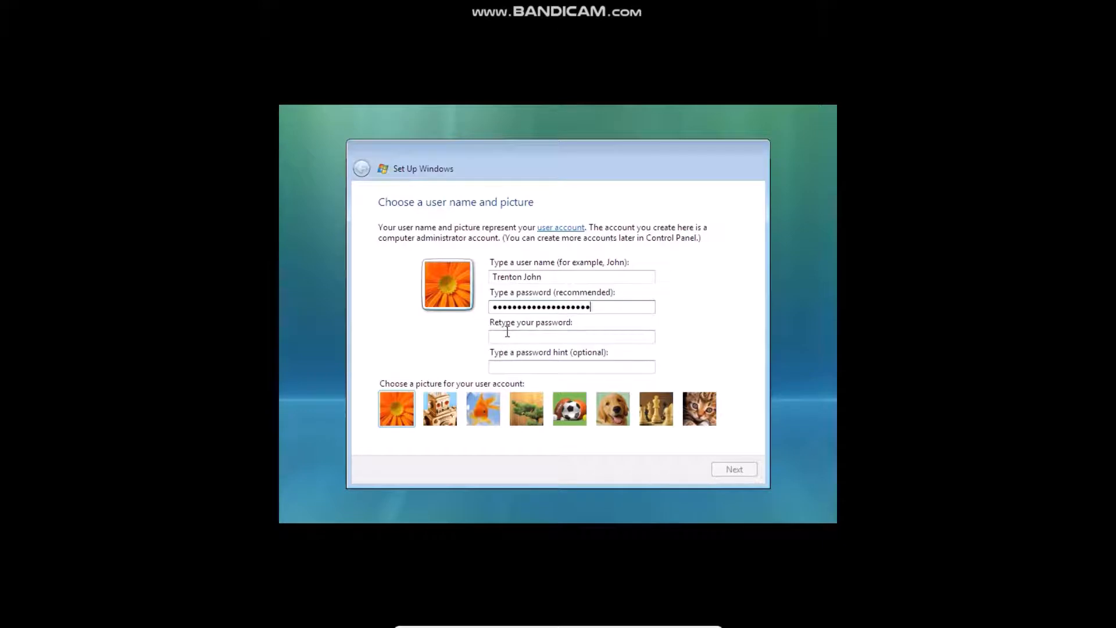
{"action": "left_click", "coordinate": [507, 334]}
{"action": "type", "text": "•••••••••"}
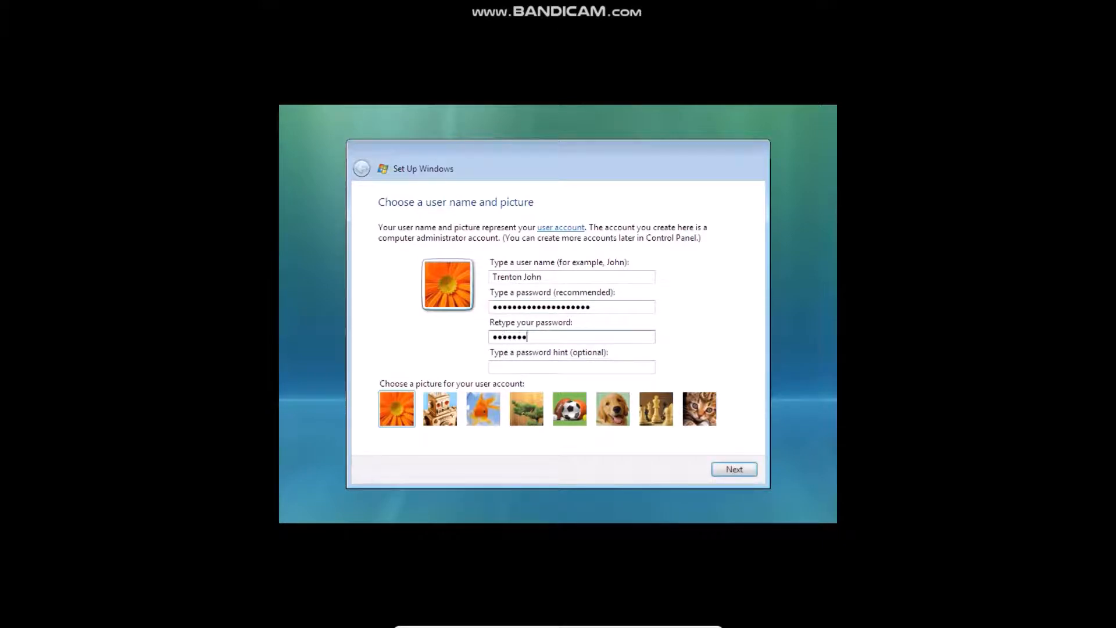
{"action": "type", "text": "•••••••••••"}
{"action": "left_click", "coordinate": [711, 410]}
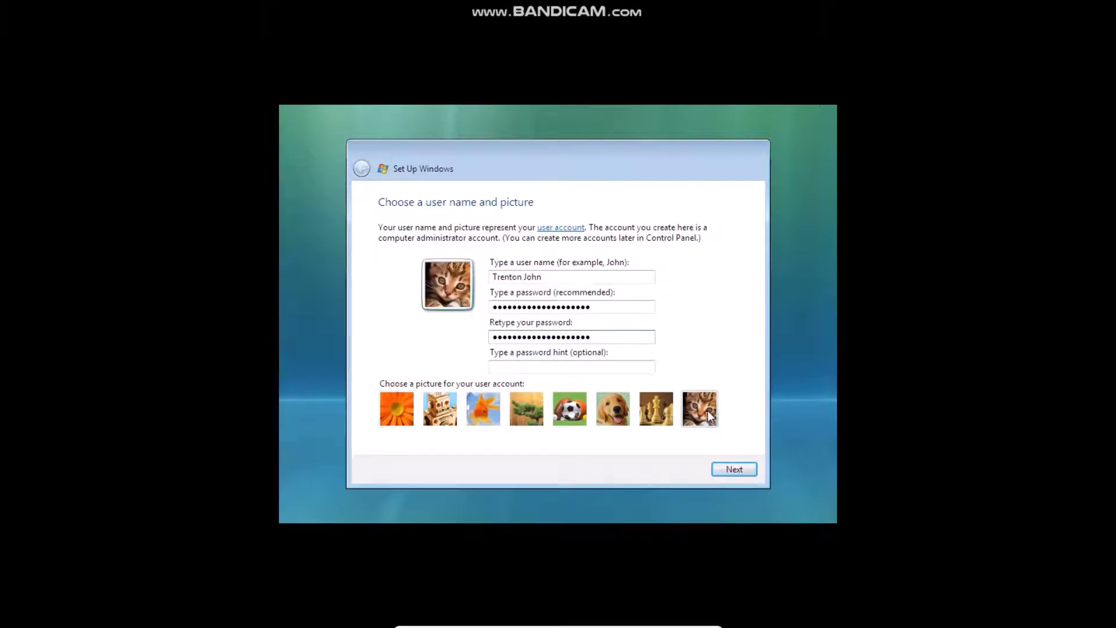
{"action": "left_click", "coordinate": [734, 469]}
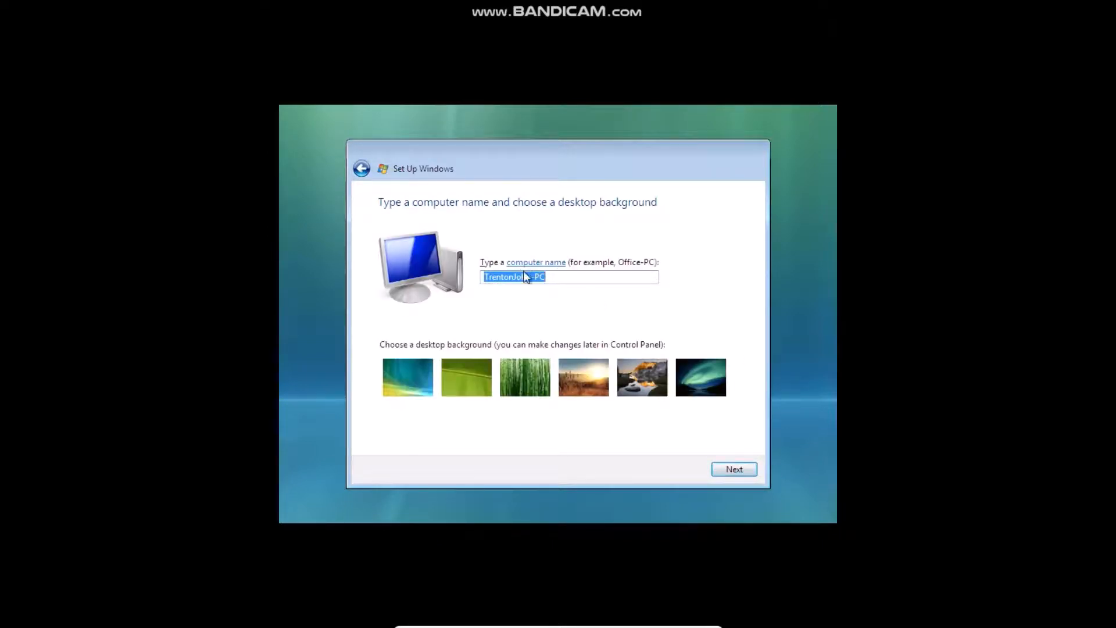
Step: Name the computer VistaVM-PC and choose the first desktop background with the blue, green and yellow design
{"action": "left_click", "coordinate": [531, 277]}
{"action": "left_click_drag", "start_coordinate": [531, 276], "coordinate": [446, 260]}
{"action": "key", "text": "BackSpace"}
{"action": "type", "text": "VistaVM"}
{"action": "left_click", "coordinate": [417, 377]}
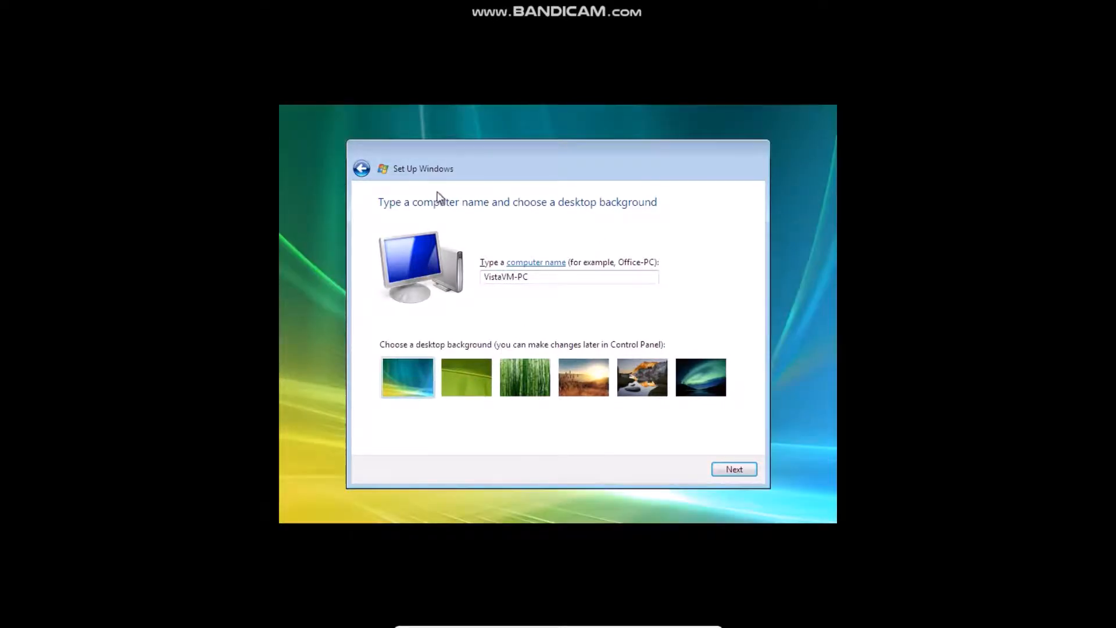
{"action": "left_click", "coordinate": [732, 471]}
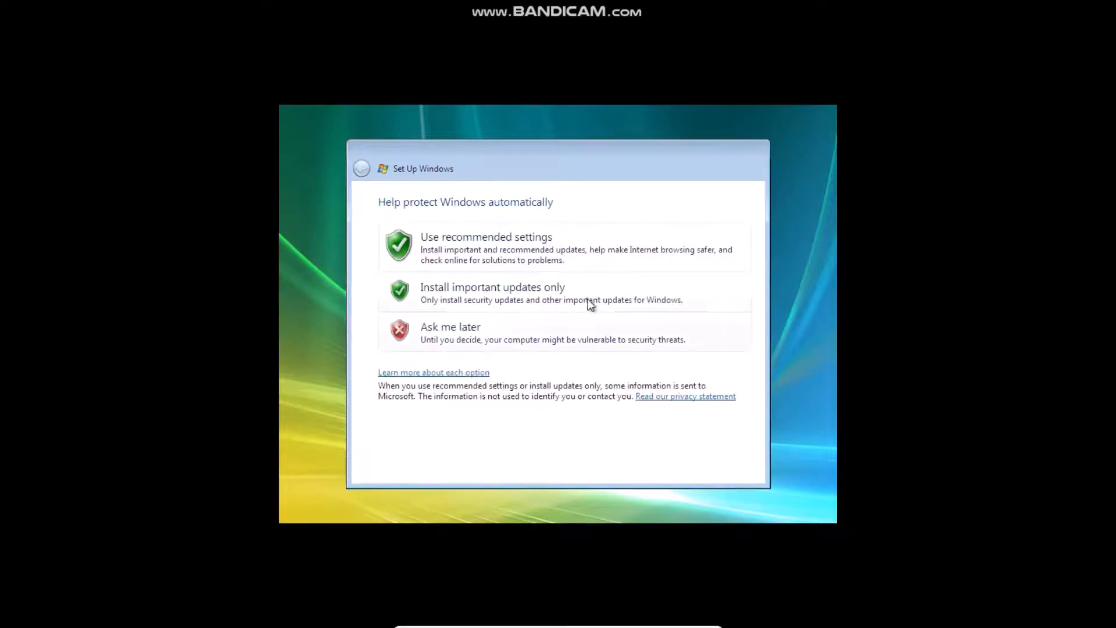
Step: Use the recommended protection settings and set the time zone to (GMT-06:00) Central Time (US & Canada)
{"action": "left_click", "coordinate": [490, 240]}
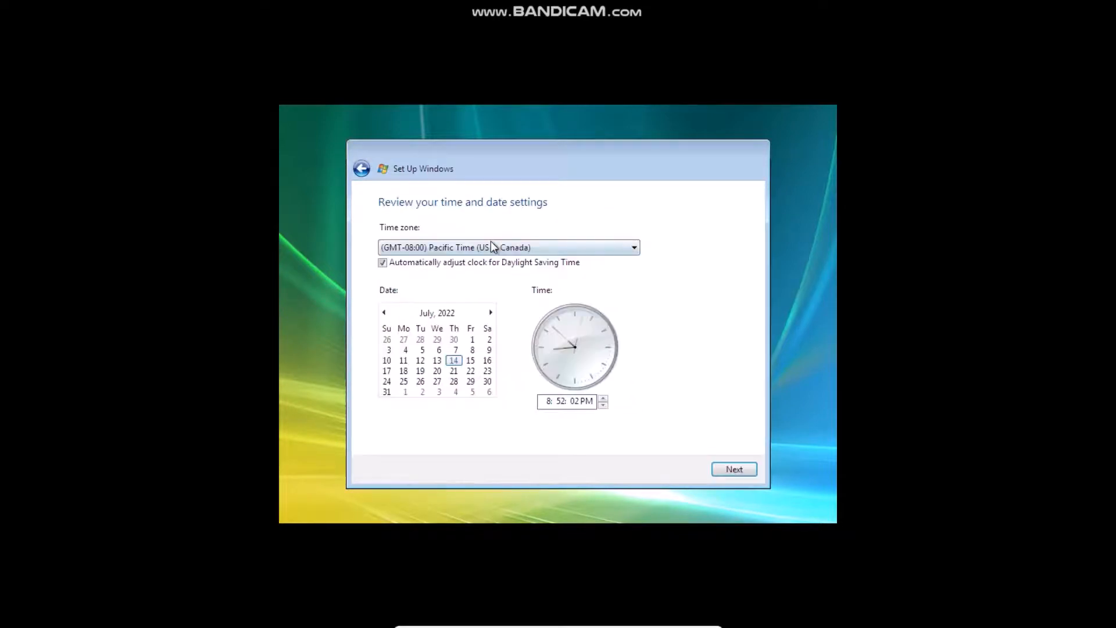
{"action": "left_click", "coordinate": [491, 245]}
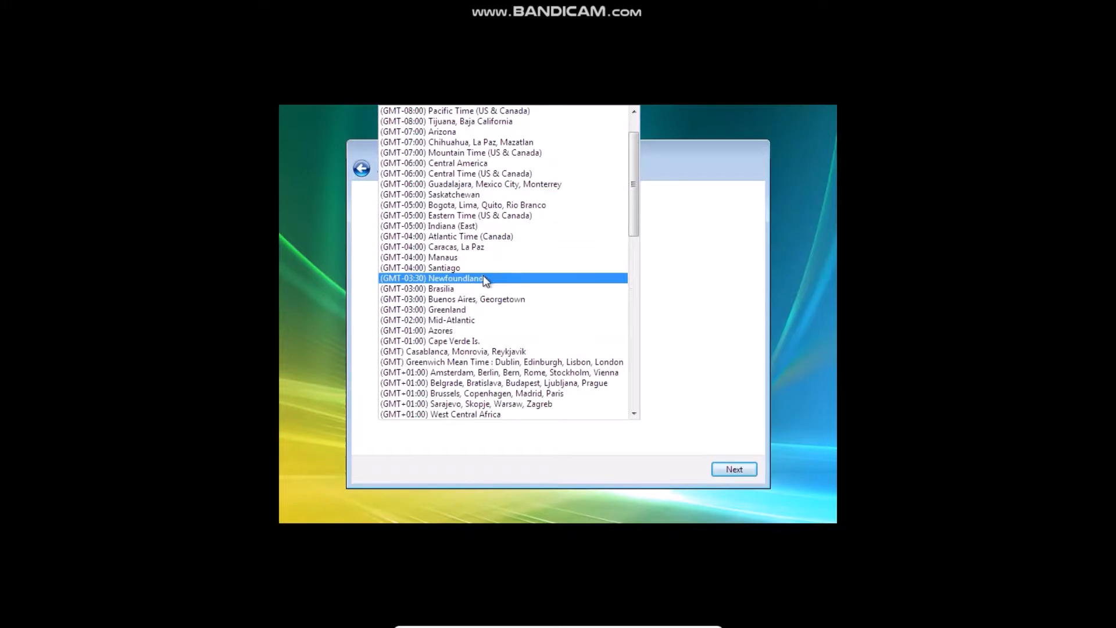
{"action": "left_click", "coordinate": [506, 173]}
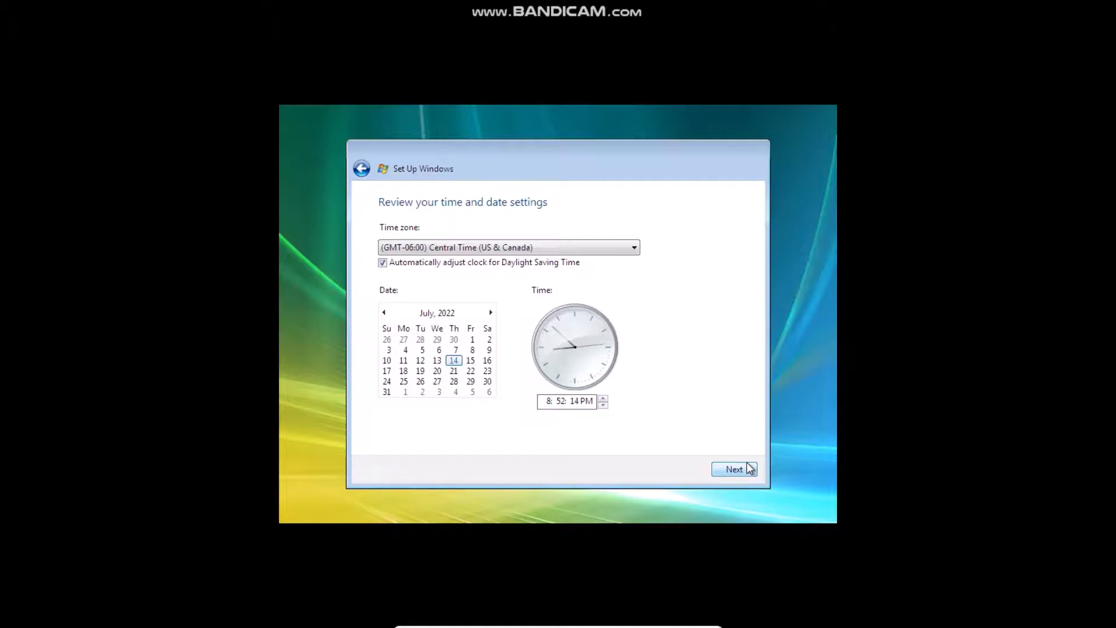
Step: Set the clock's hour to 10 and finish the Windows setup with Home as the computer's location
{"action": "left_click", "coordinate": [566, 406]}
{"action": "key", "text": "BackSpace"}
{"action": "type", "text": "10"}
{"action": "left_click", "coordinate": [734, 470]}
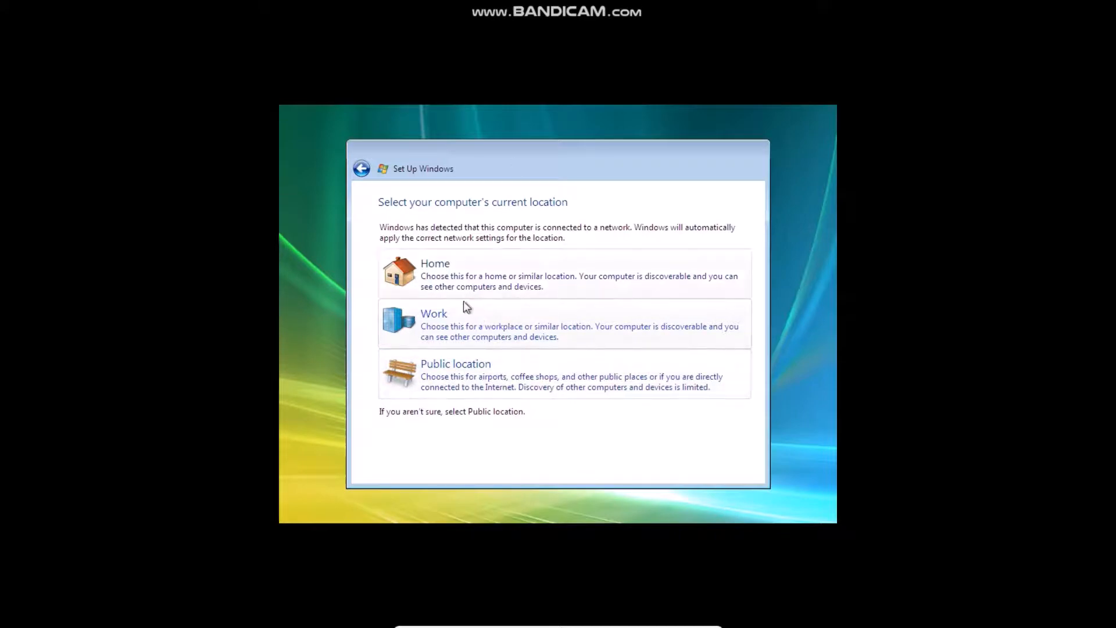
{"action": "left_click", "coordinate": [461, 278]}
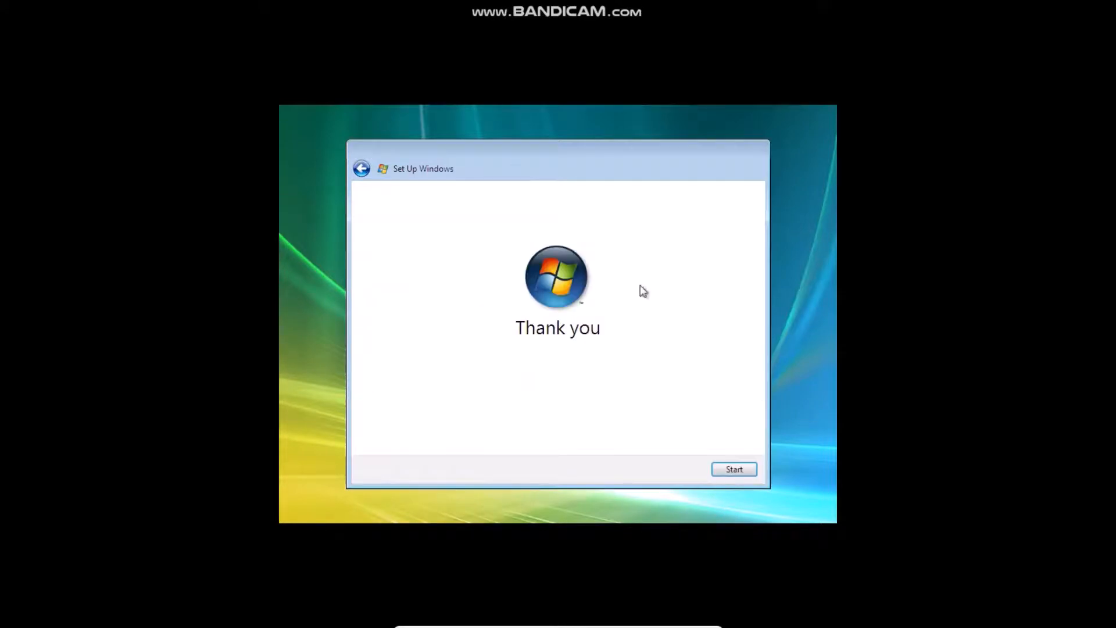
{"action": "left_click", "coordinate": [738, 469]}
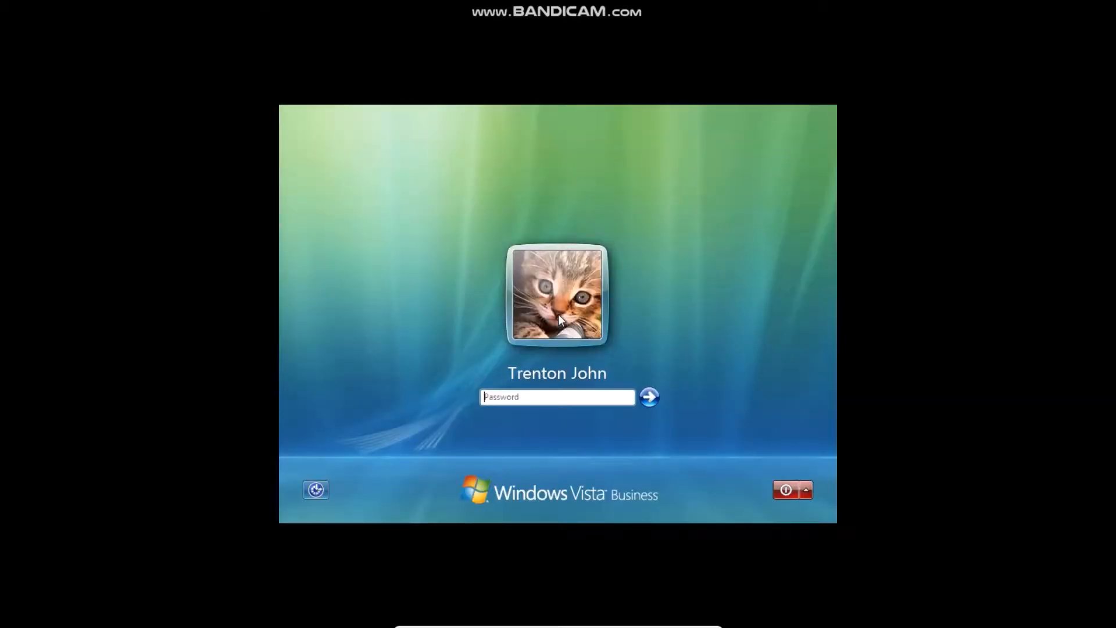
Step: Log on to Windows with the account password and close the Welcome Center
{"action": "type", "text": "●●●●●●●●●●●●●●●●●●●"}
{"action": "key", "text": "Return"}
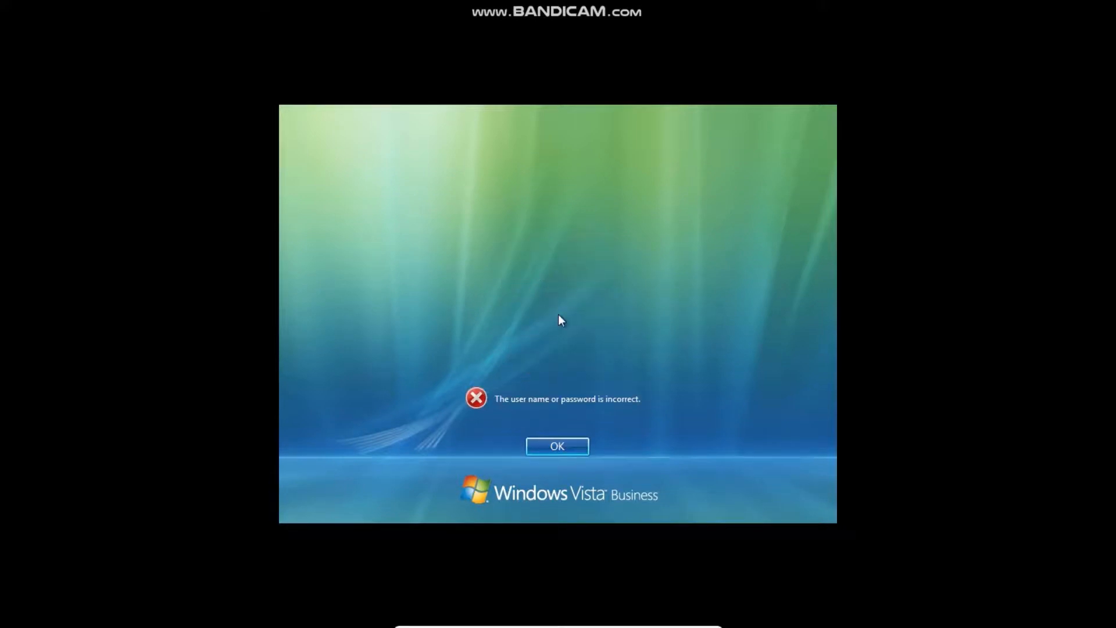
{"action": "key", "text": "Return"}
{"action": "type", "text": "●●●●●●●●●●●●●●●●"}
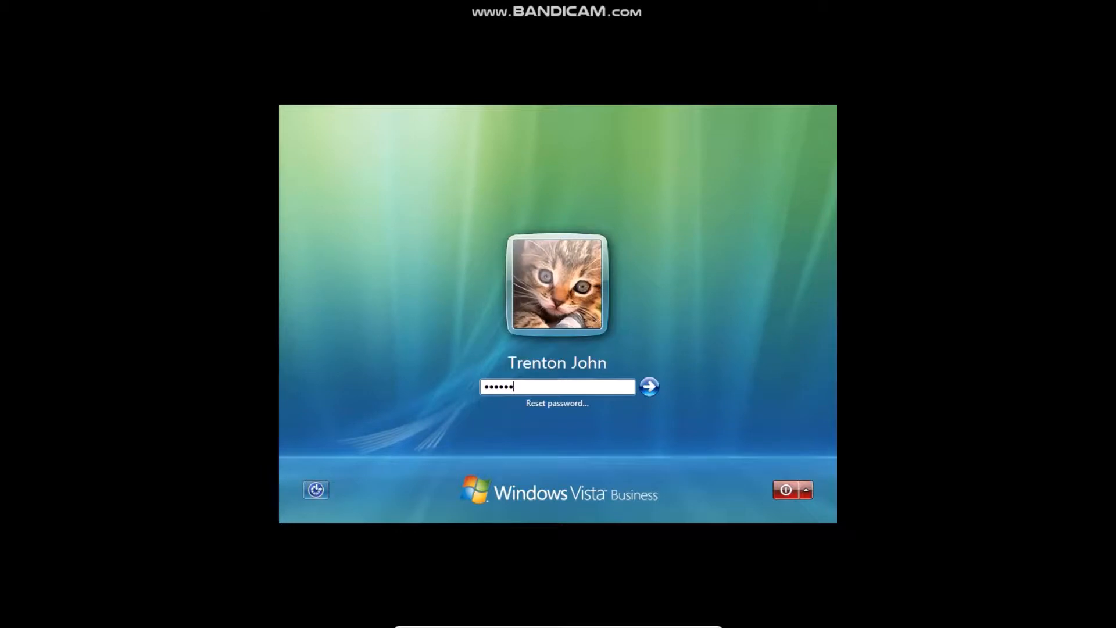
{"action": "type", "text": "●●●●"}
{"action": "key", "text": "Return"}
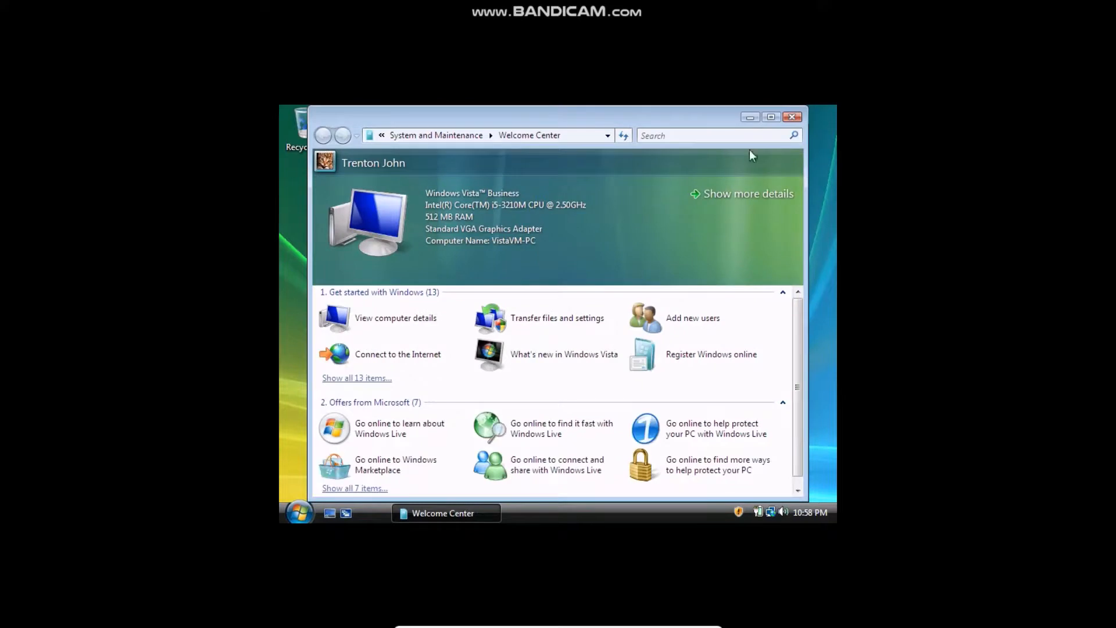
{"action": "left_click", "coordinate": [796, 119]}
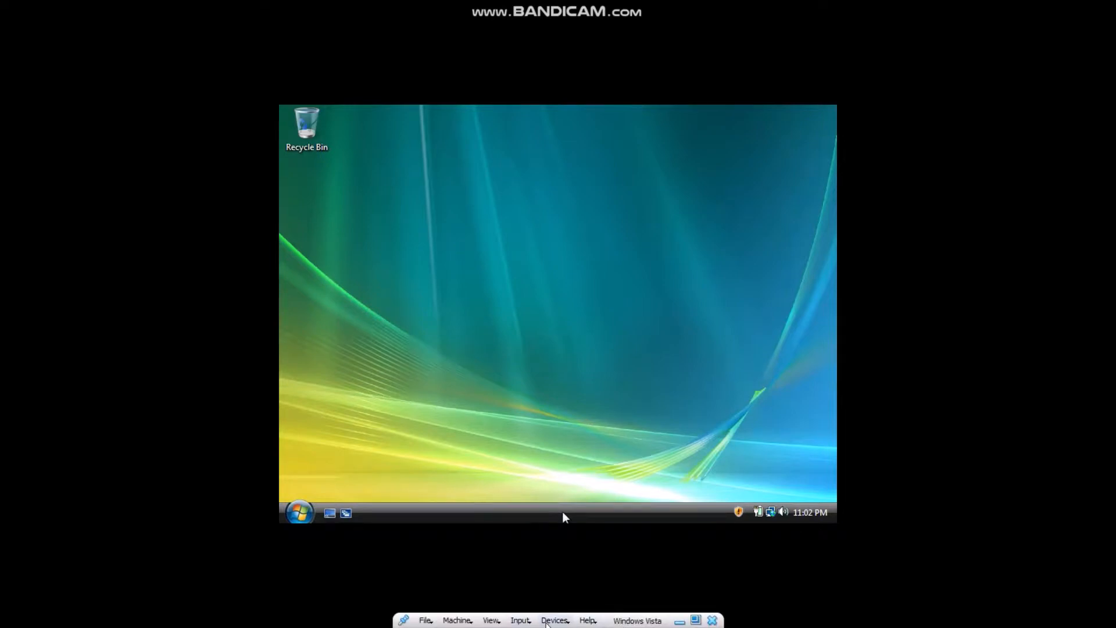
Step: Mount the VBoxGuestAdditions_6.1.0 disk image in the virtual machine's optical drive
{"action": "left_click", "coordinate": [549, 621]}
{"action": "mouse_move", "coordinate": [668, 499]}
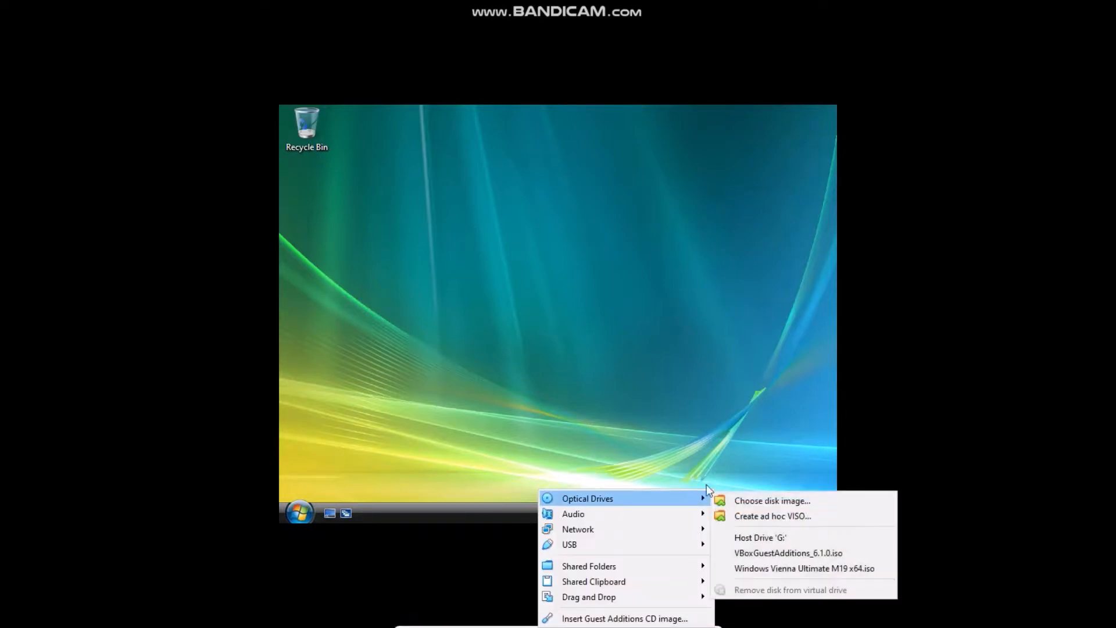
{"action": "left_click", "coordinate": [813, 498]}
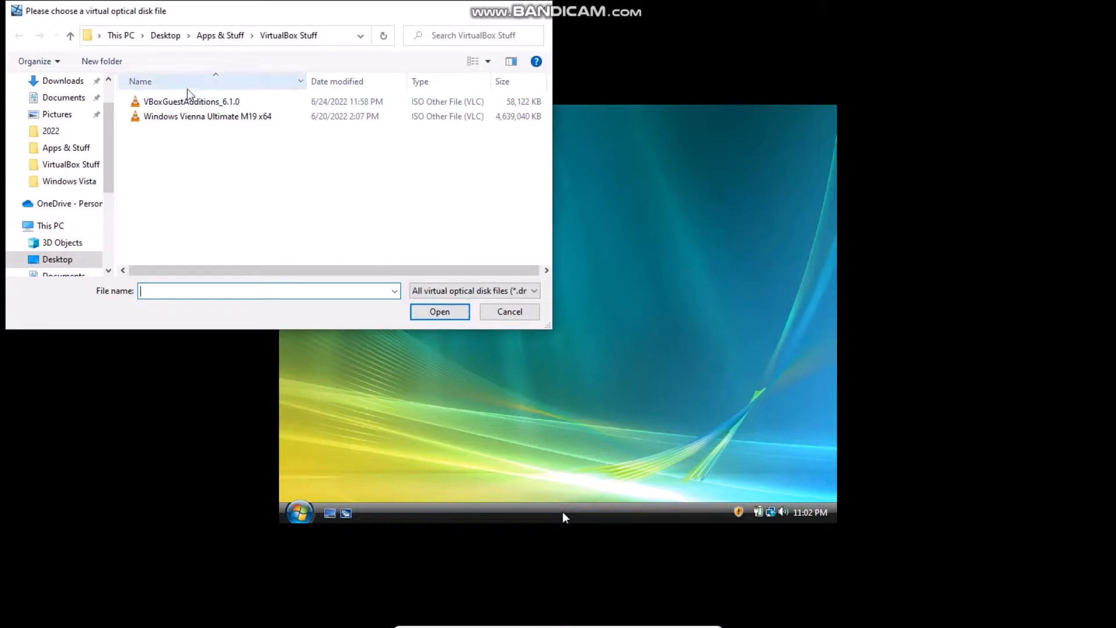
{"action": "left_click", "coordinate": [193, 103]}
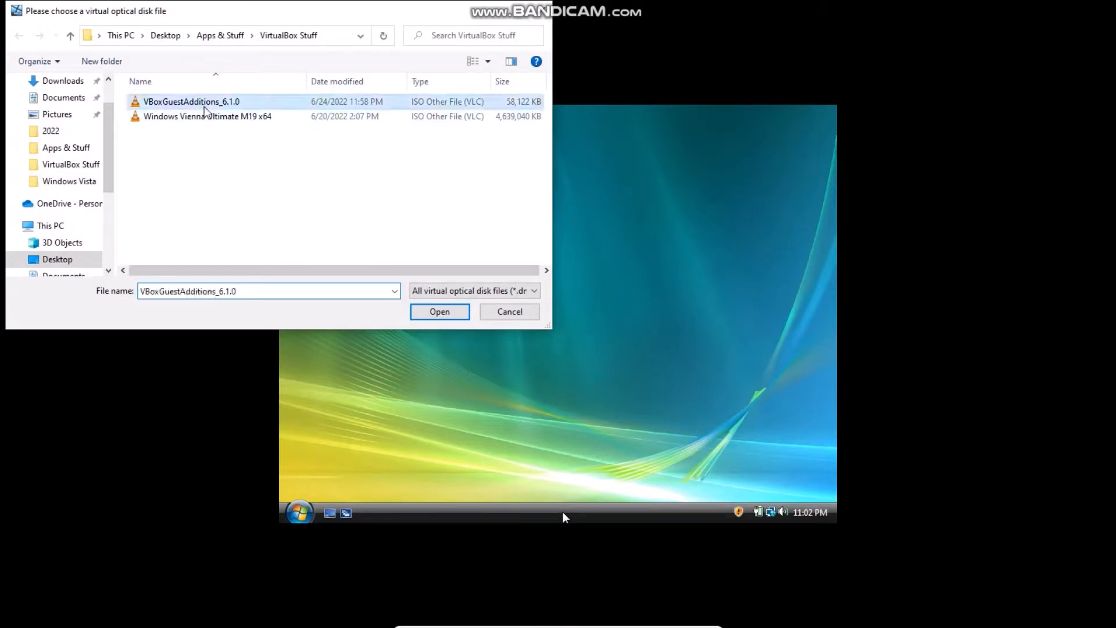
{"action": "left_click", "coordinate": [441, 311]}
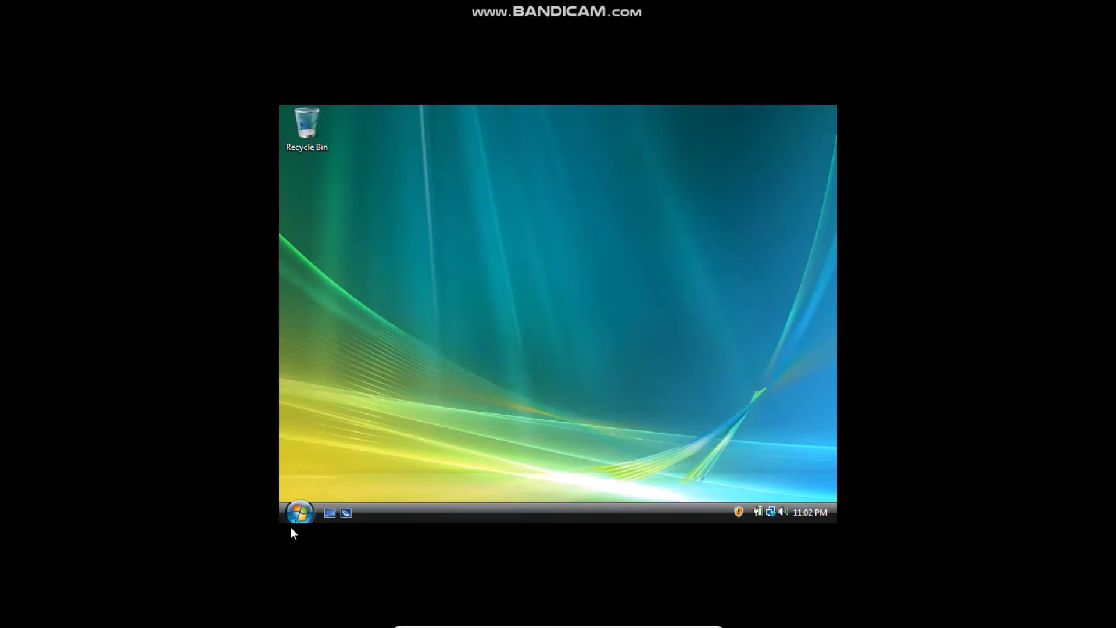
Step: Launch the Guest Additions setup from CD Drive (D:) in Computer and close the Computer window
{"action": "left_click", "coordinate": [296, 511]}
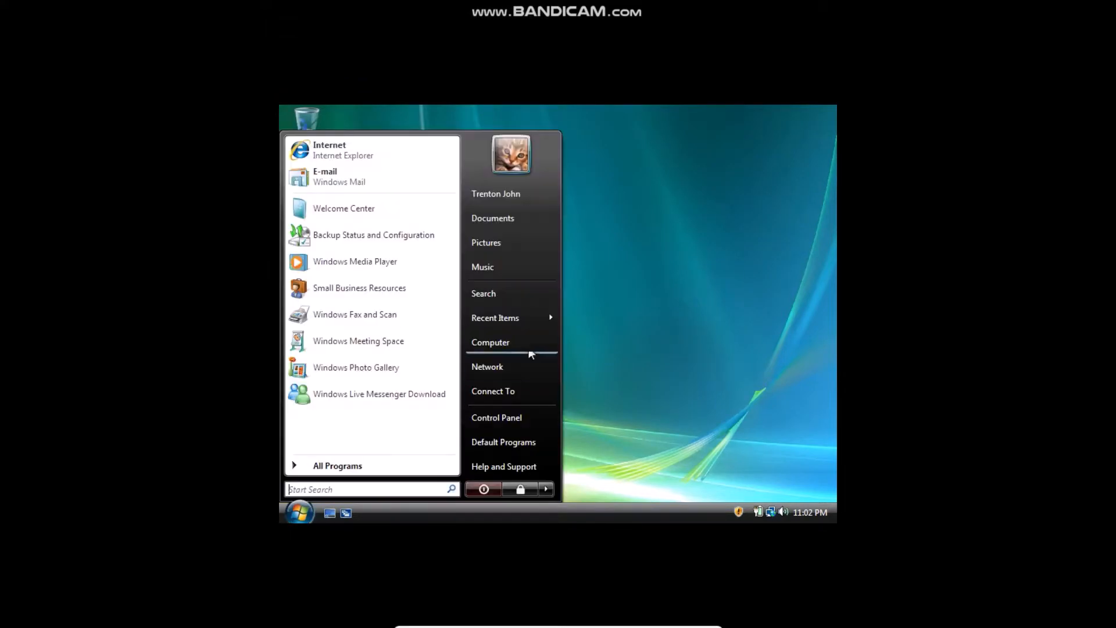
{"action": "left_click", "coordinate": [532, 338]}
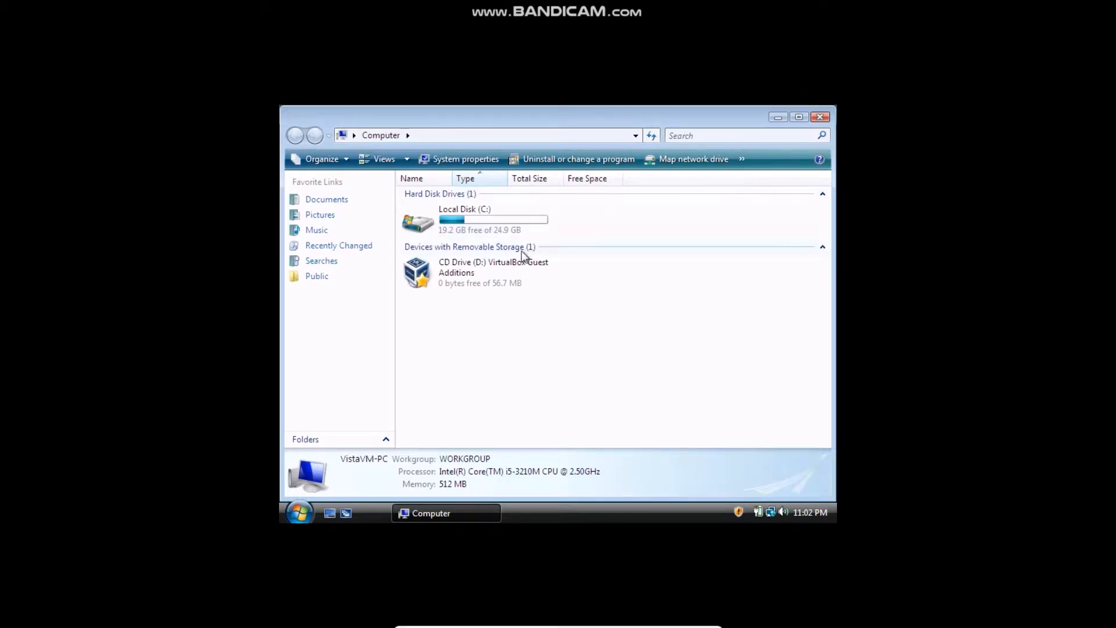
{"action": "left_click", "coordinate": [520, 274]}
{"action": "double_click", "coordinate": [519, 271]}
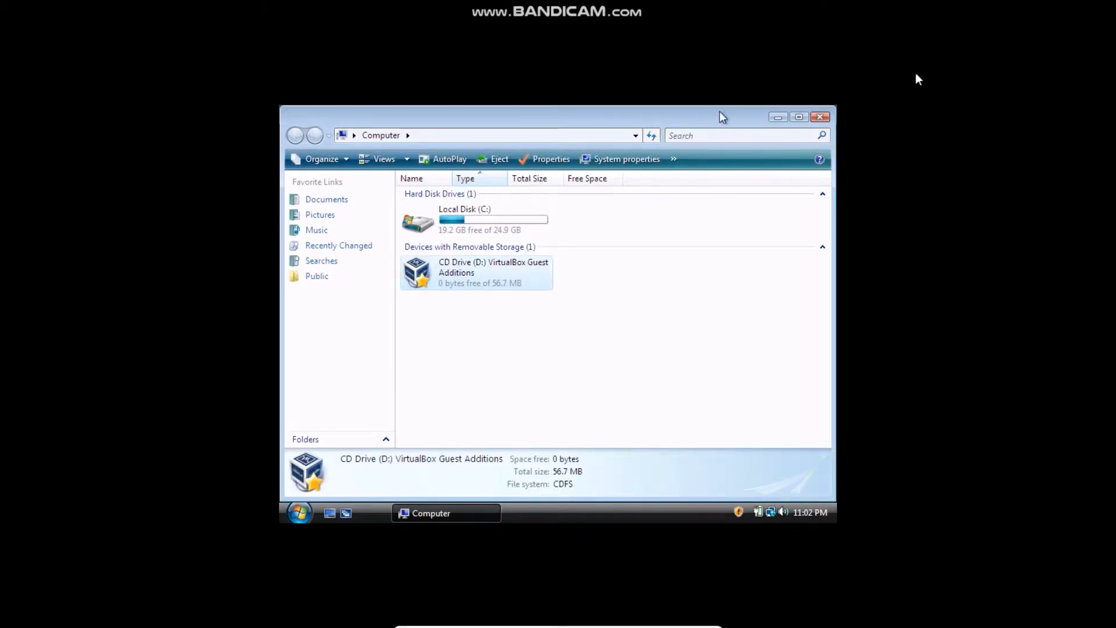
{"action": "left_click", "coordinate": [578, 323]}
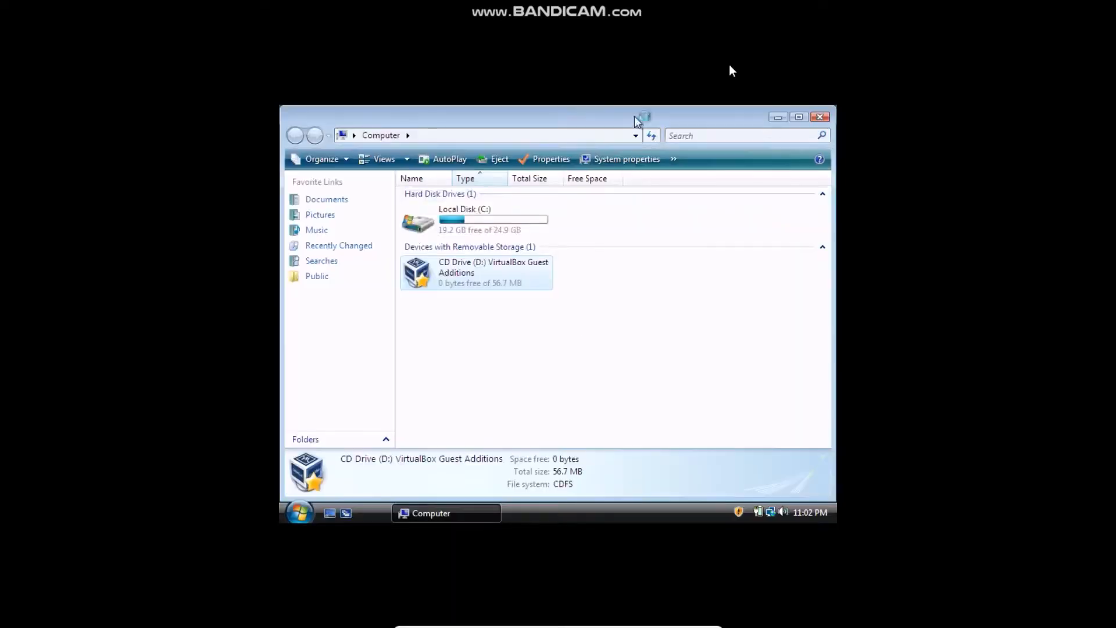
{"action": "left_click", "coordinate": [820, 117]}
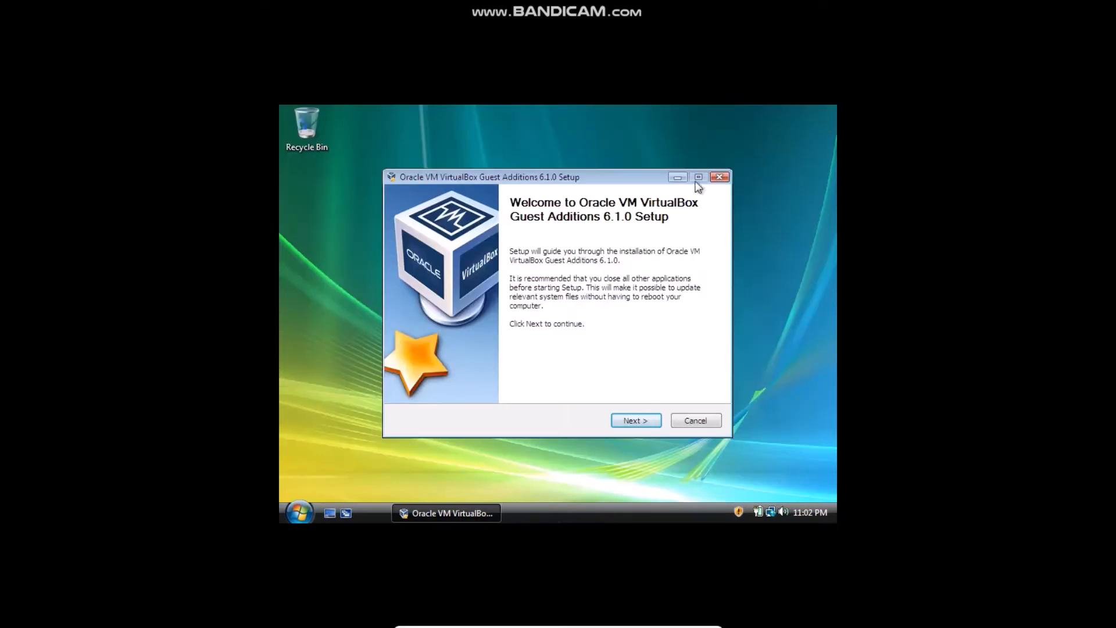
Step: Install VirtualBox Guest Additions 6.1.0 with the default components, allowing the unverified driver software and dismissing AutoPlay
{"action": "left_click", "coordinate": [643, 419]}
{"action": "left_click", "coordinate": [643, 420]}
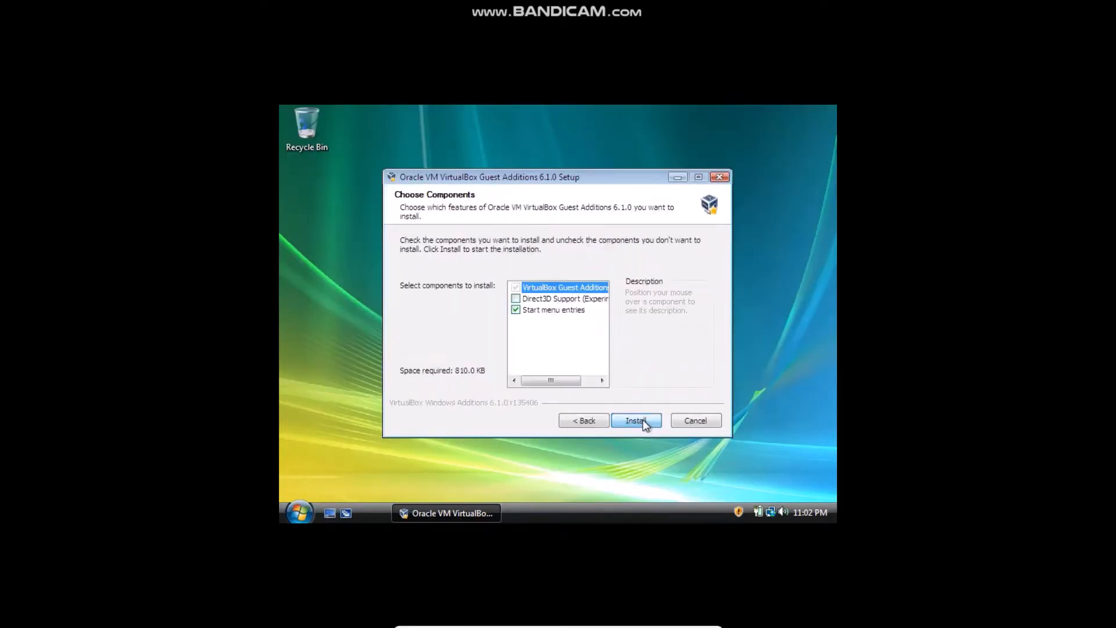
{"action": "left_click", "coordinate": [645, 425]}
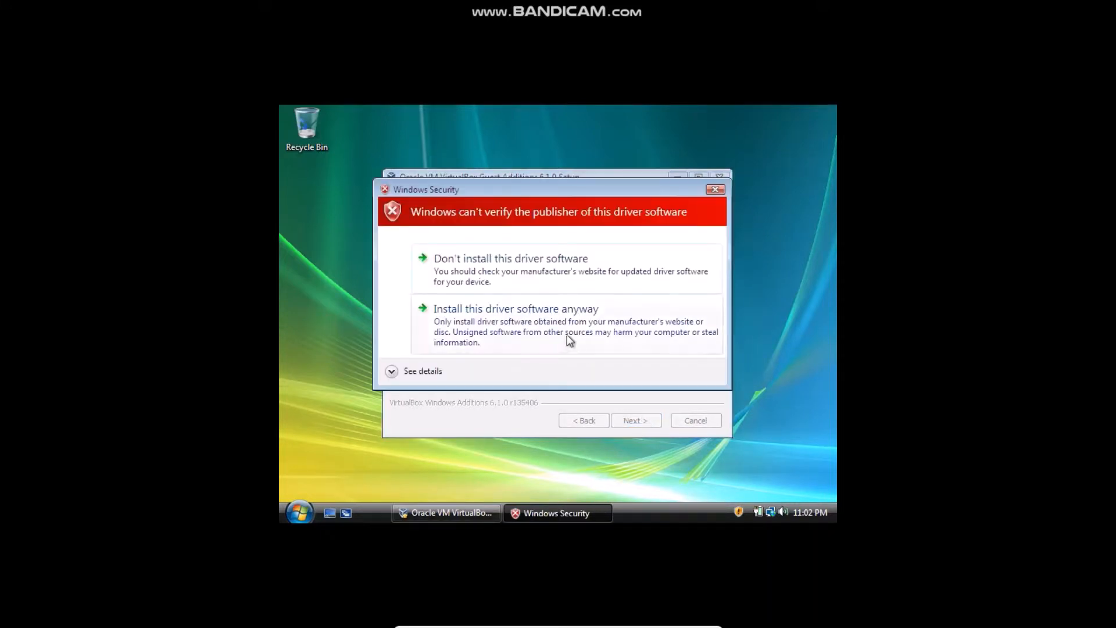
{"action": "left_click", "coordinate": [566, 331]}
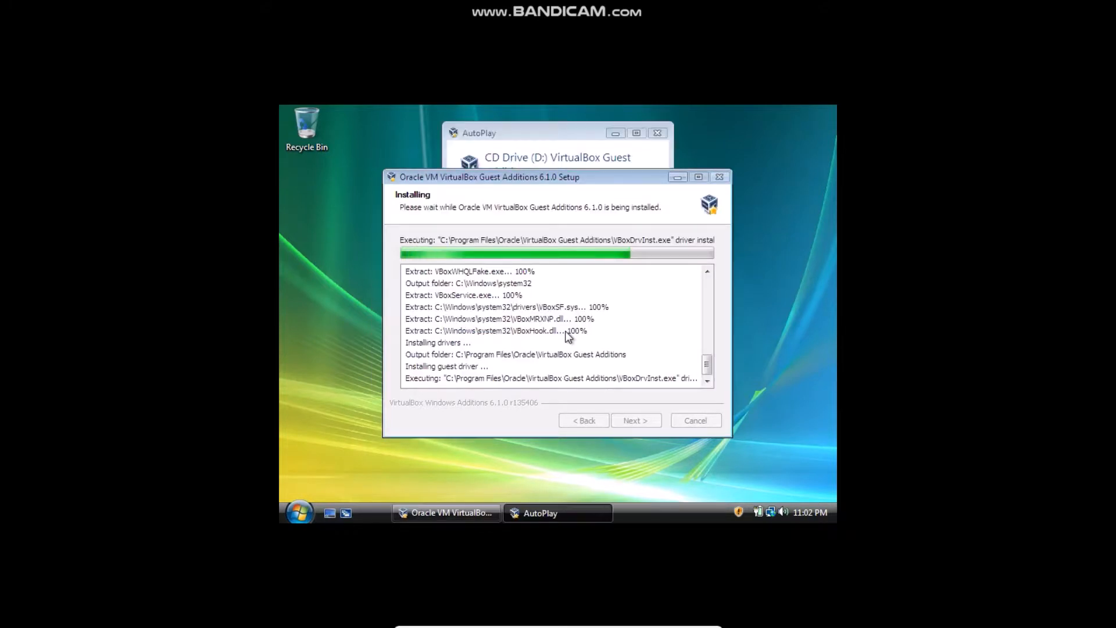
{"action": "left_click", "coordinate": [657, 134]}
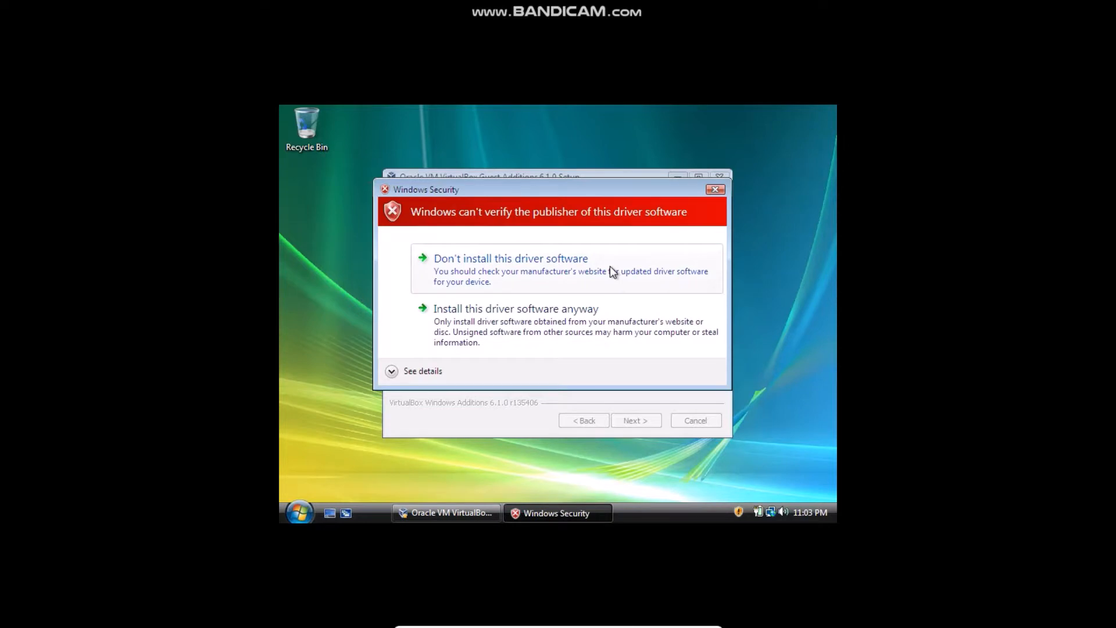
{"action": "left_click", "coordinate": [602, 305]}
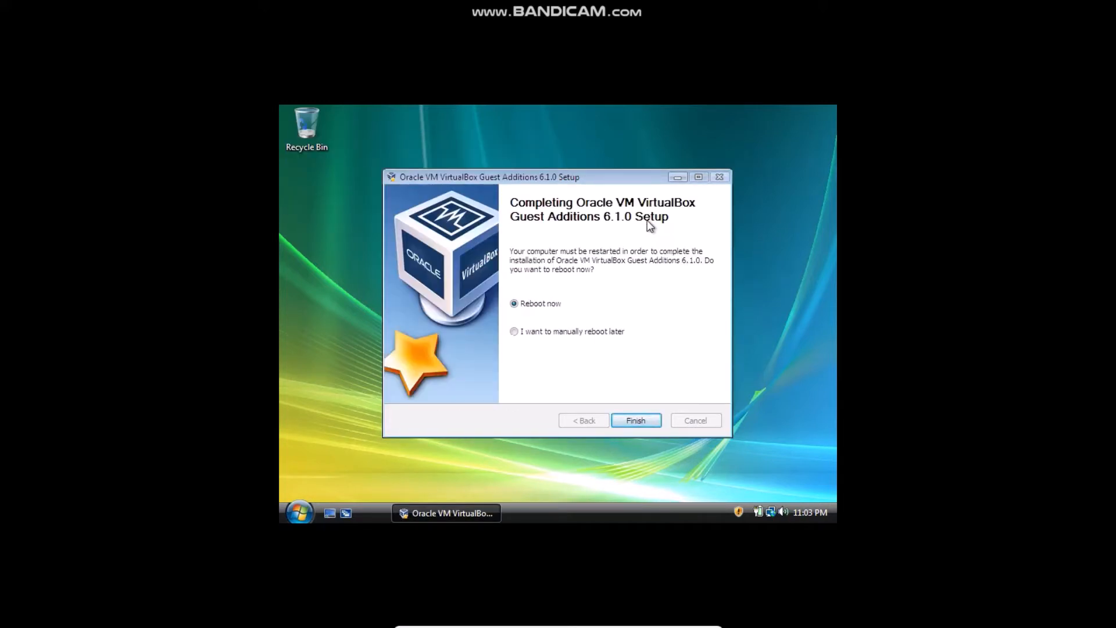
Step: Finish the Guest Additions setup with the Reboot now option, restart Windows and log on with the account password
{"action": "left_click", "coordinate": [649, 422]}
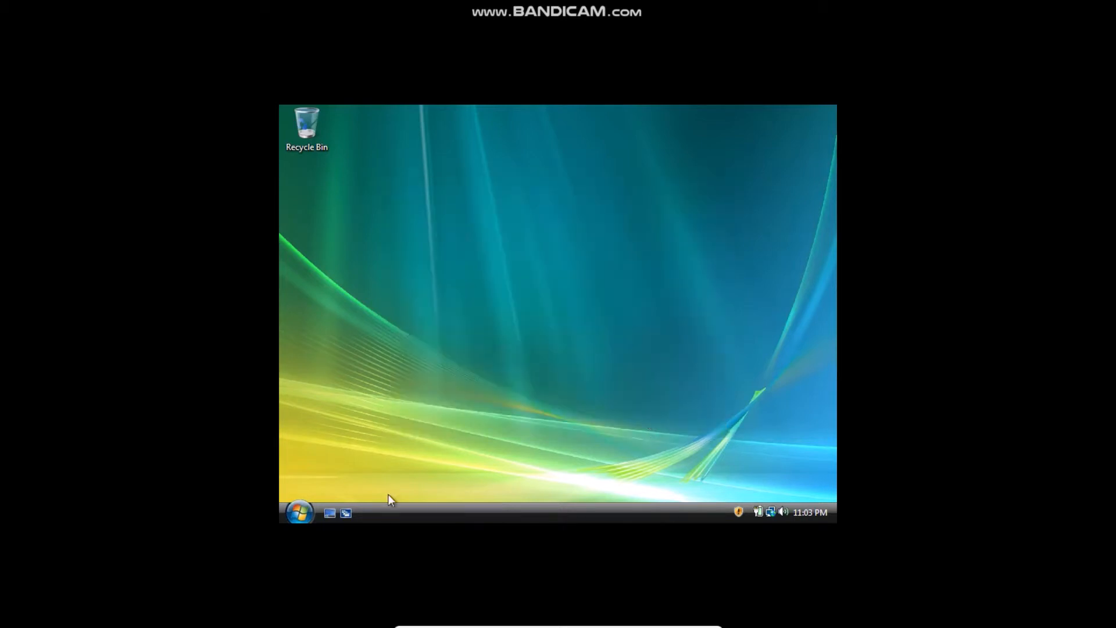
{"action": "key", "text": "super"}
{"action": "left_click", "coordinate": [545, 489]}
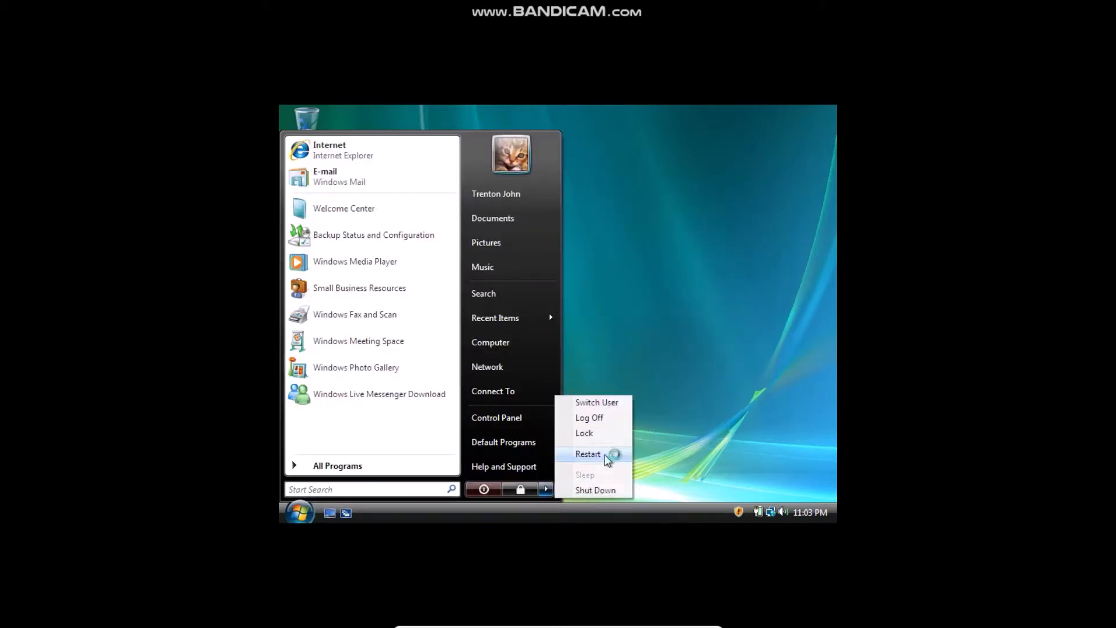
{"action": "left_click", "coordinate": [608, 453]}
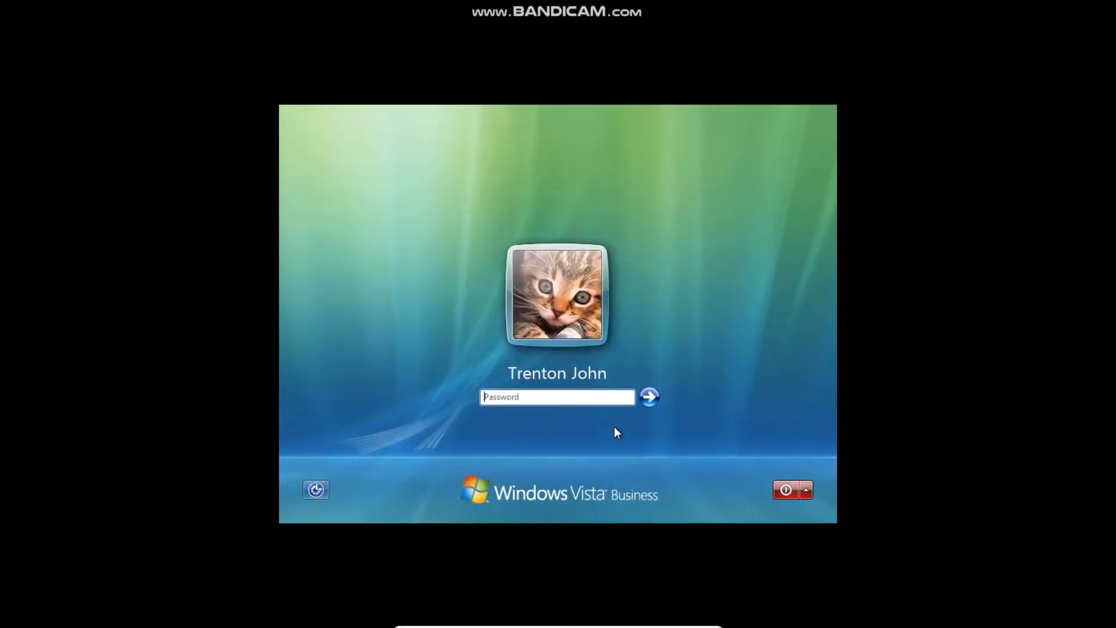
{"action": "type", "text": "••••••••••••••••••••"}
{"action": "key", "text": "Return"}
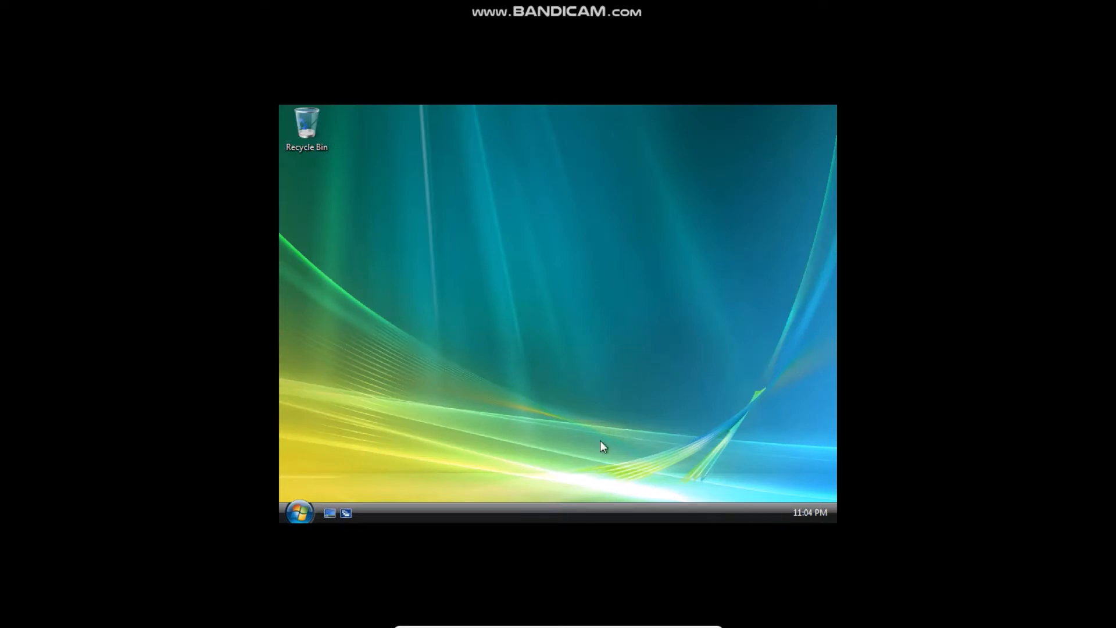
Step: Set the desktop resolution to 1152 by 864 pixels, keep it, and close the Personalization and Display Settings windows
{"action": "right_click", "coordinate": [406, 278]}
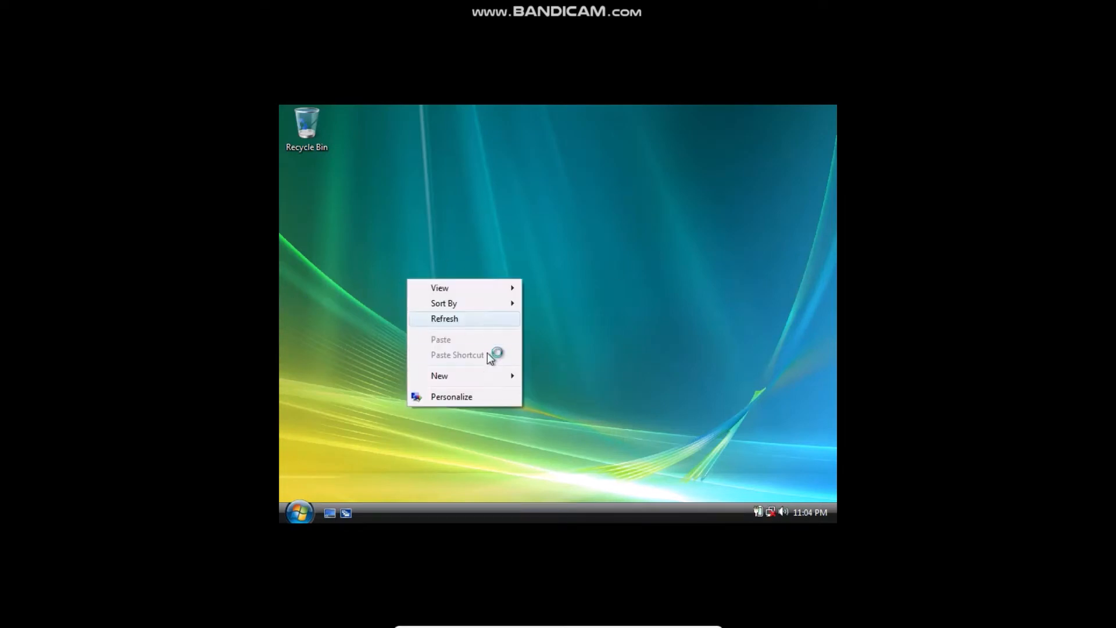
{"action": "left_click", "coordinate": [473, 401]}
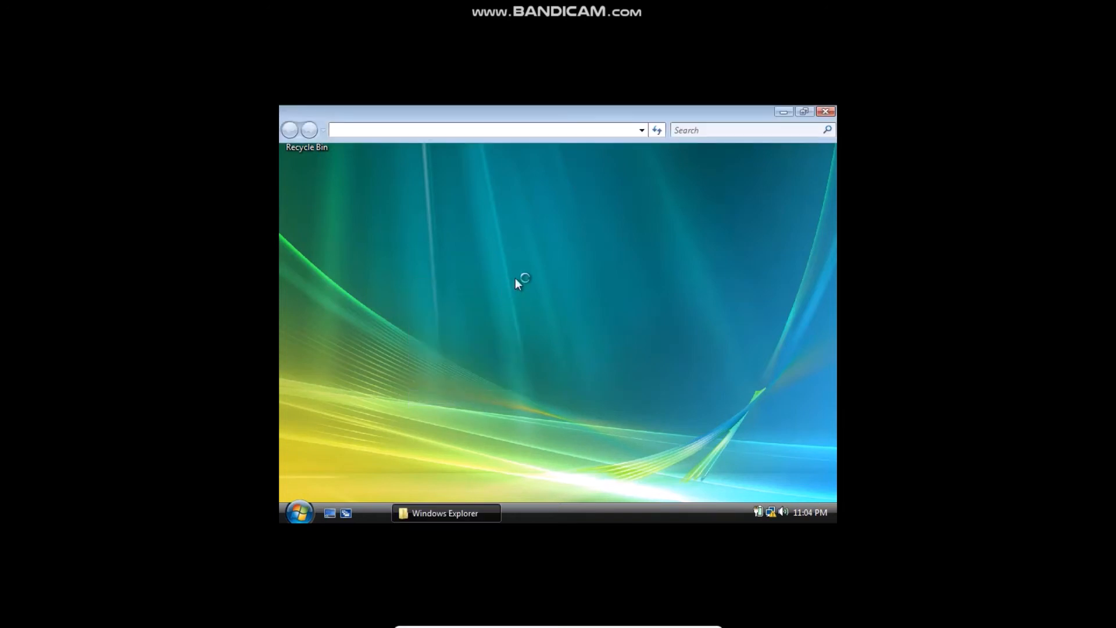
{"action": "left_click", "coordinate": [804, 111]}
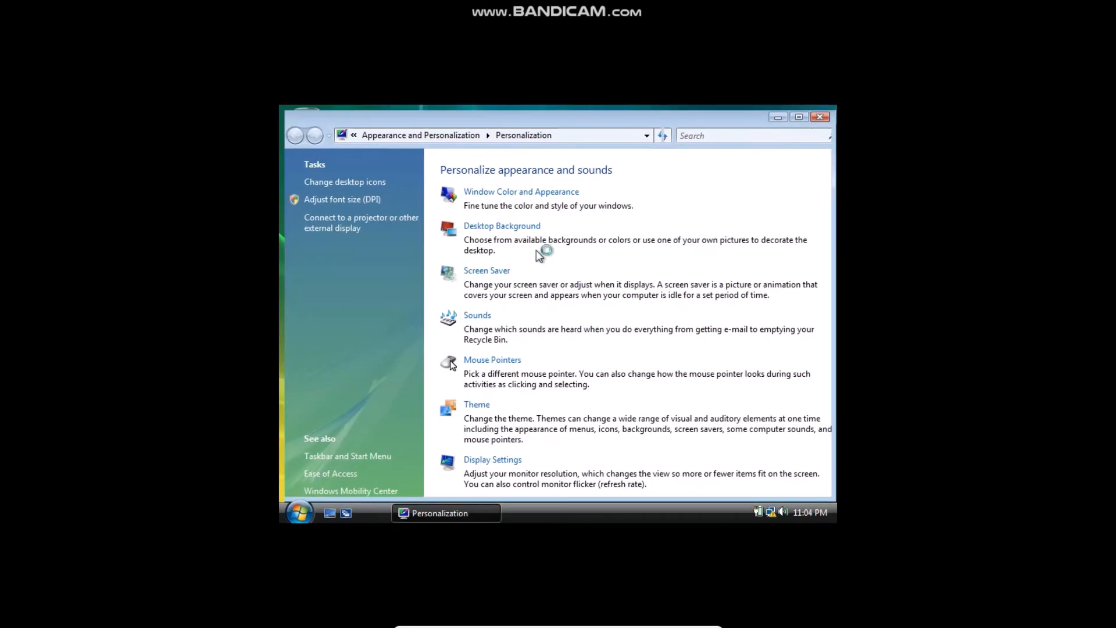
{"action": "left_click", "coordinate": [482, 463]}
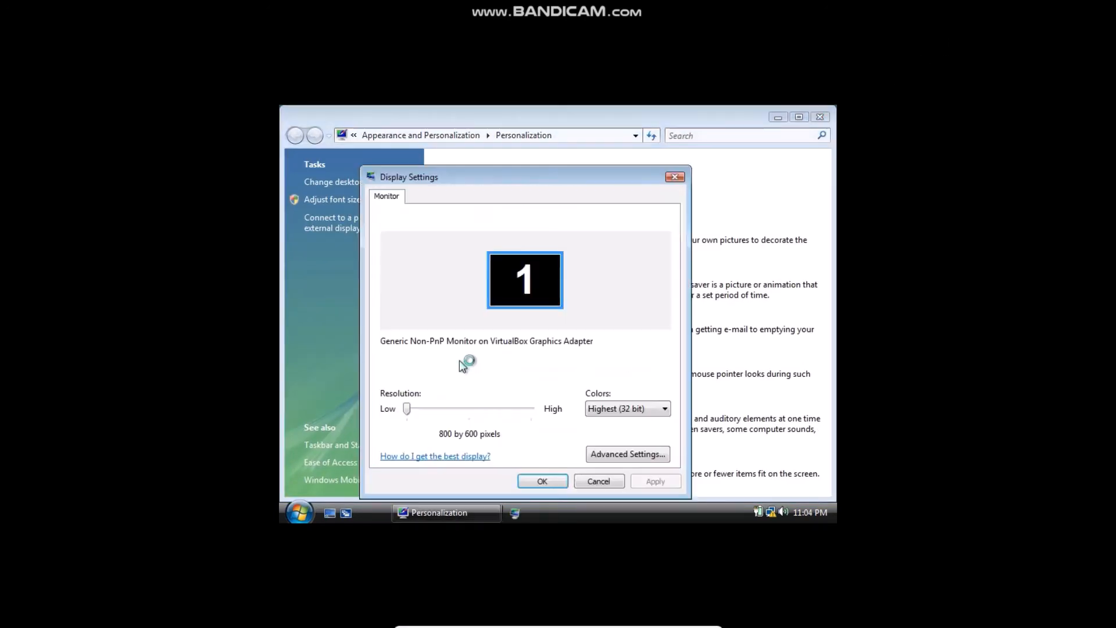
{"action": "left_click_drag", "start_coordinate": [406, 409], "coordinate": [551, 412]}
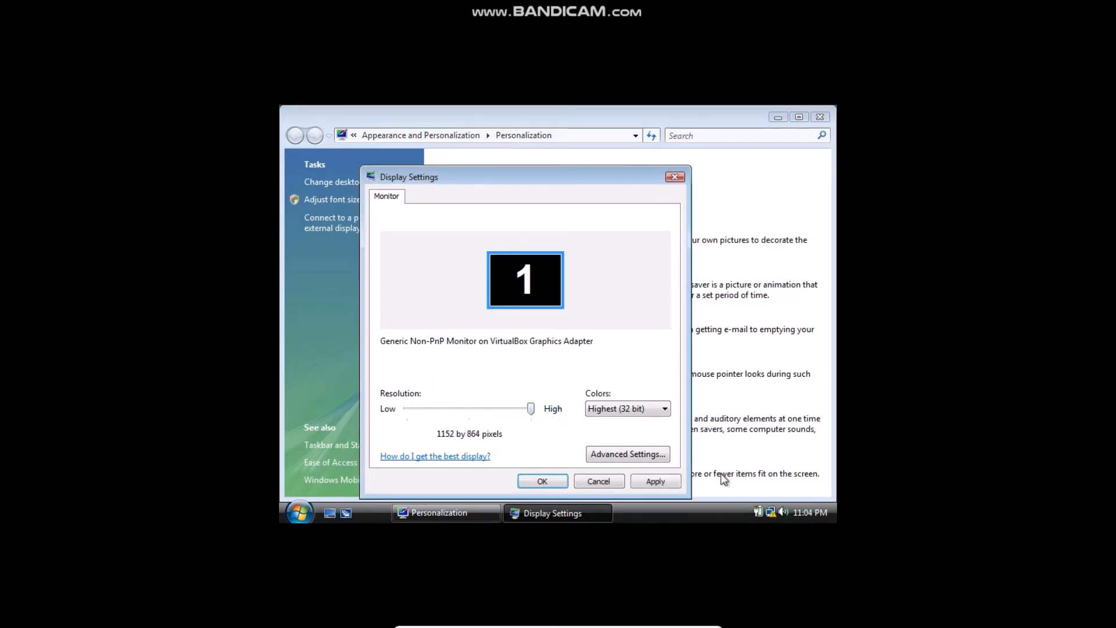
{"action": "left_click", "coordinate": [677, 481]}
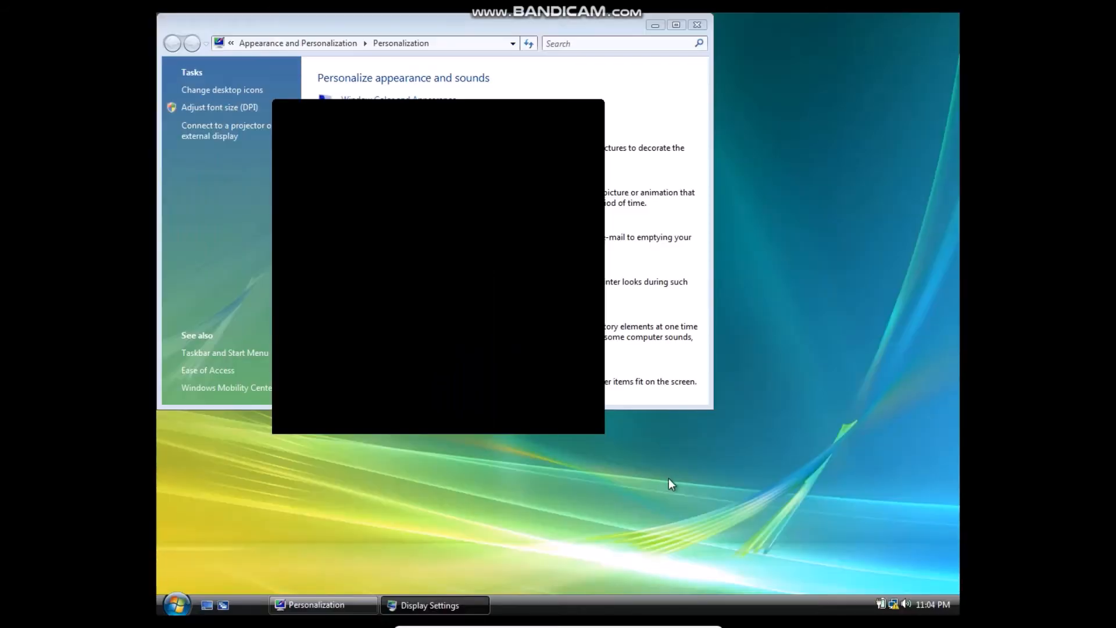
{"action": "left_click", "coordinate": [478, 269]}
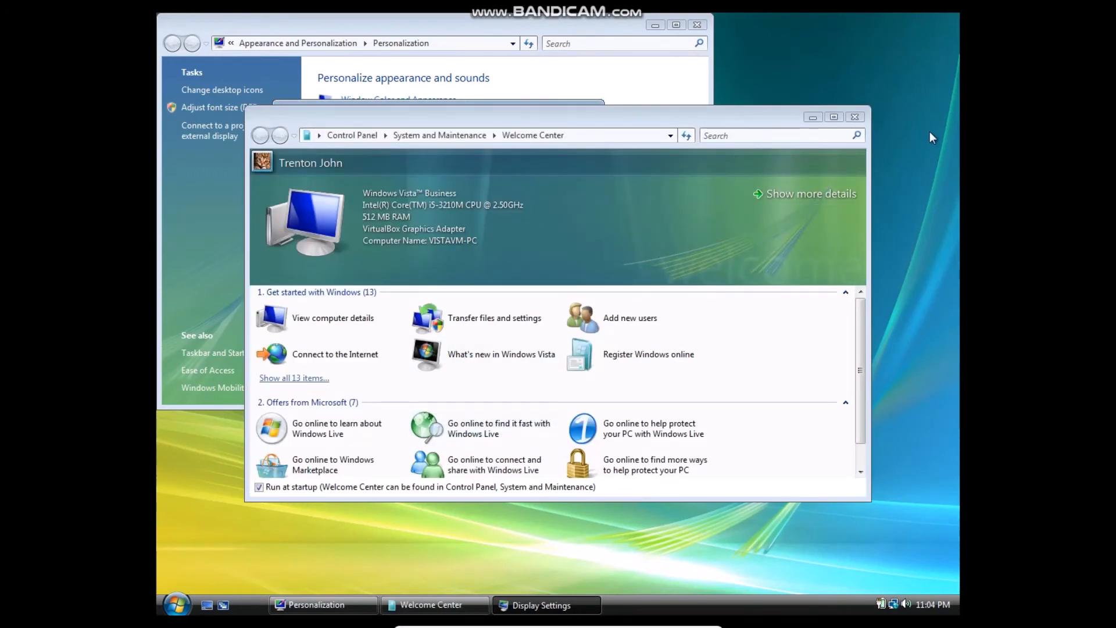
{"action": "left_click", "coordinate": [697, 24]}
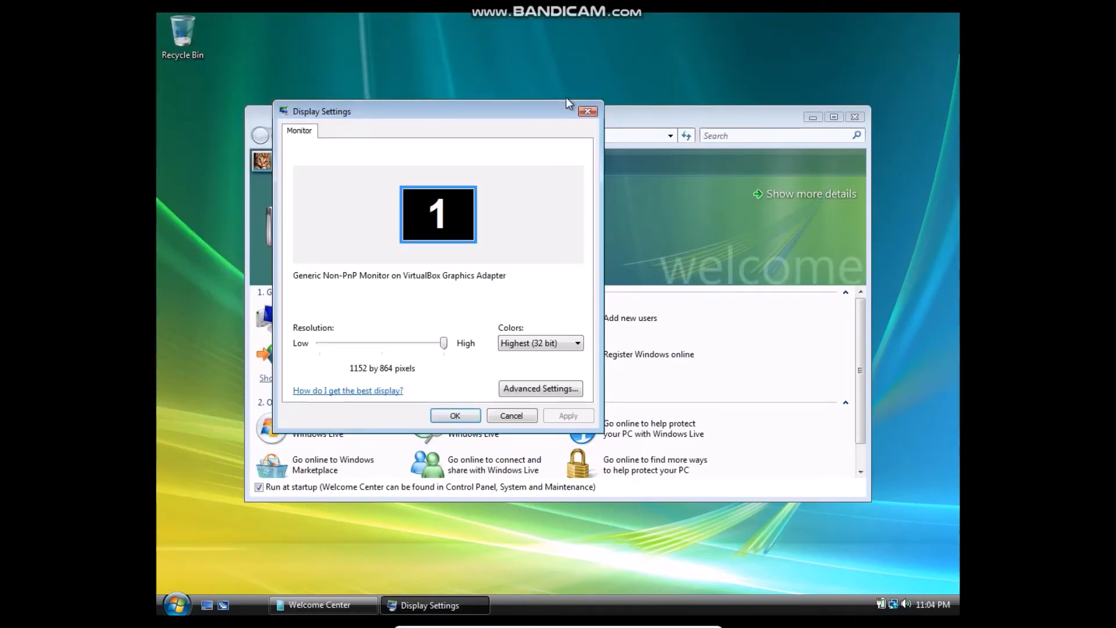
{"action": "left_click", "coordinate": [453, 416]}
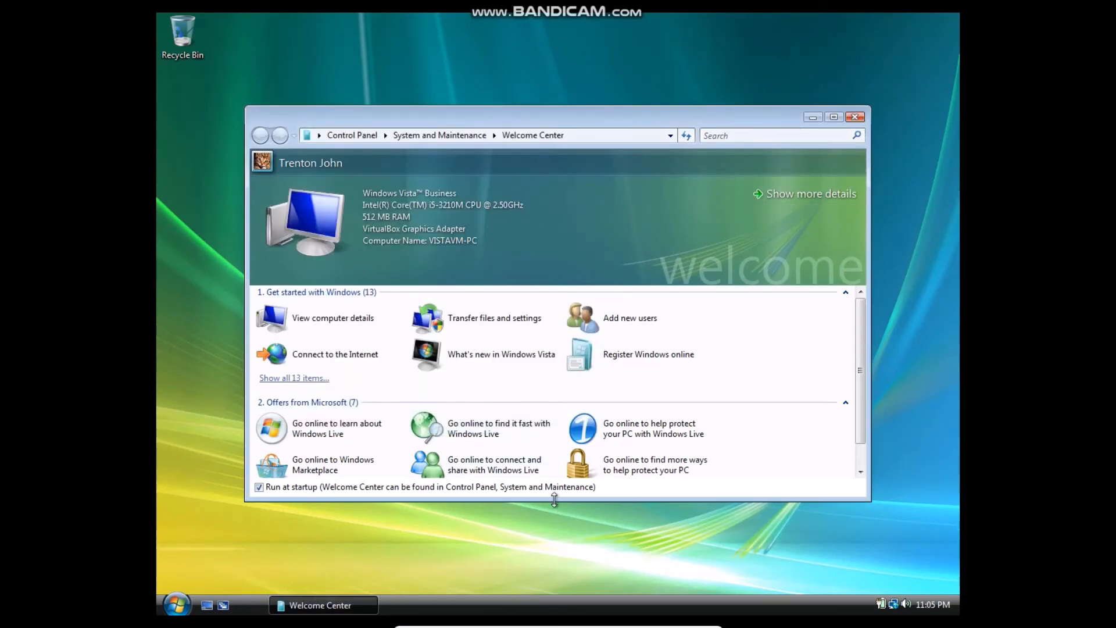
Step: Make the Welcome Center window slightly taller, move it up a little and close it
{"action": "left_click_drag", "start_coordinate": [553, 500], "coordinate": [553, 526]}
{"action": "left_click_drag", "start_coordinate": [478, 119], "coordinate": [473, 87]}
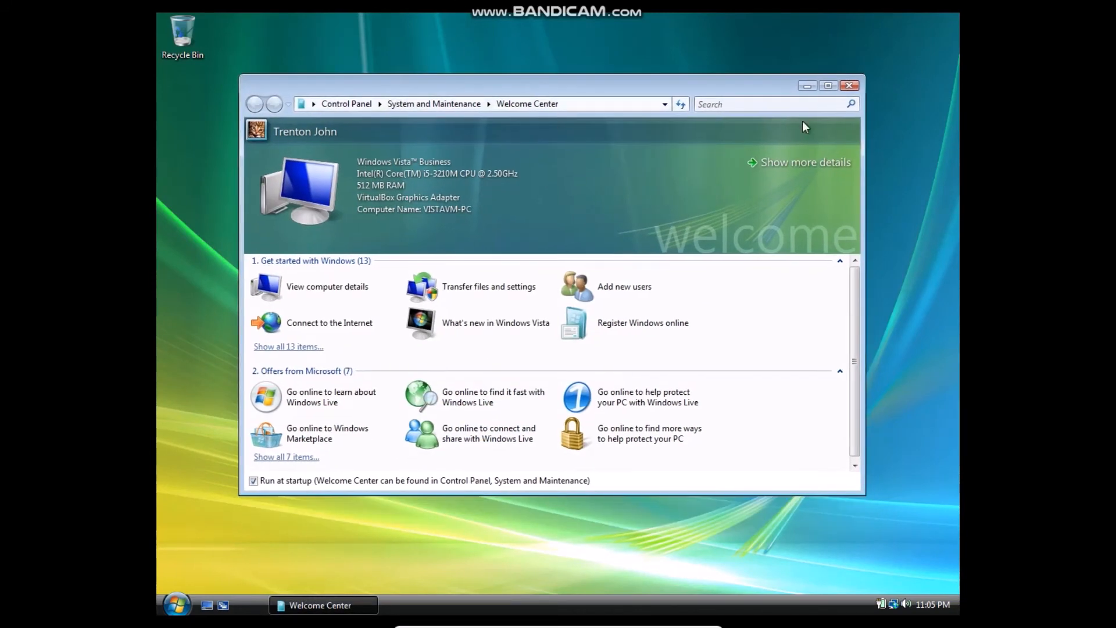
{"action": "left_click", "coordinate": [849, 85]}
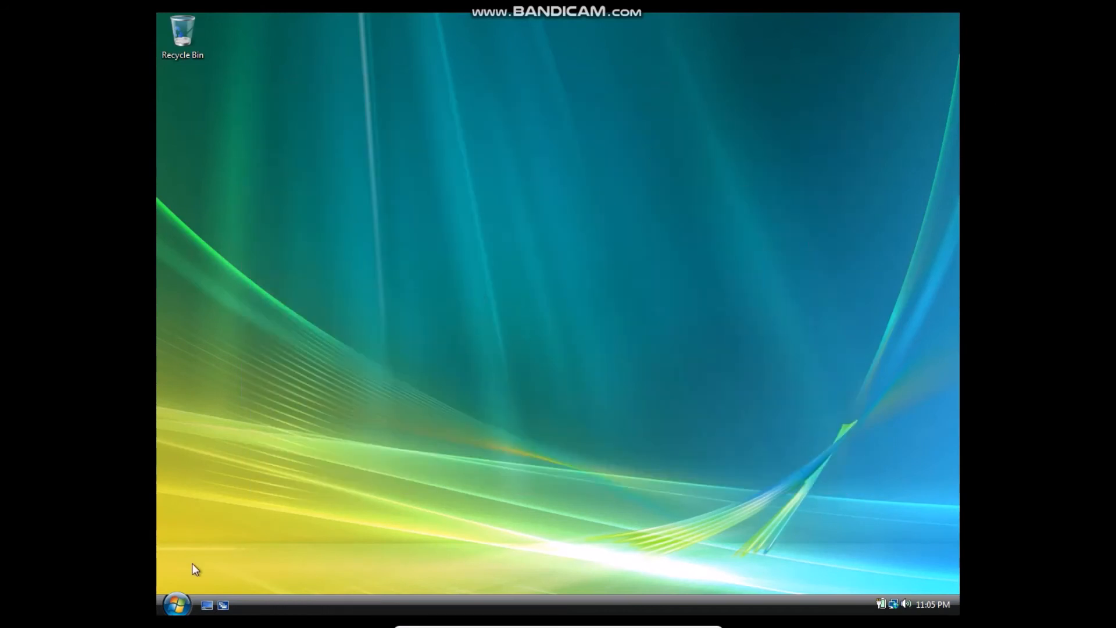
Step: Log off the current Windows Vista user account
{"action": "left_click", "coordinate": [177, 604]}
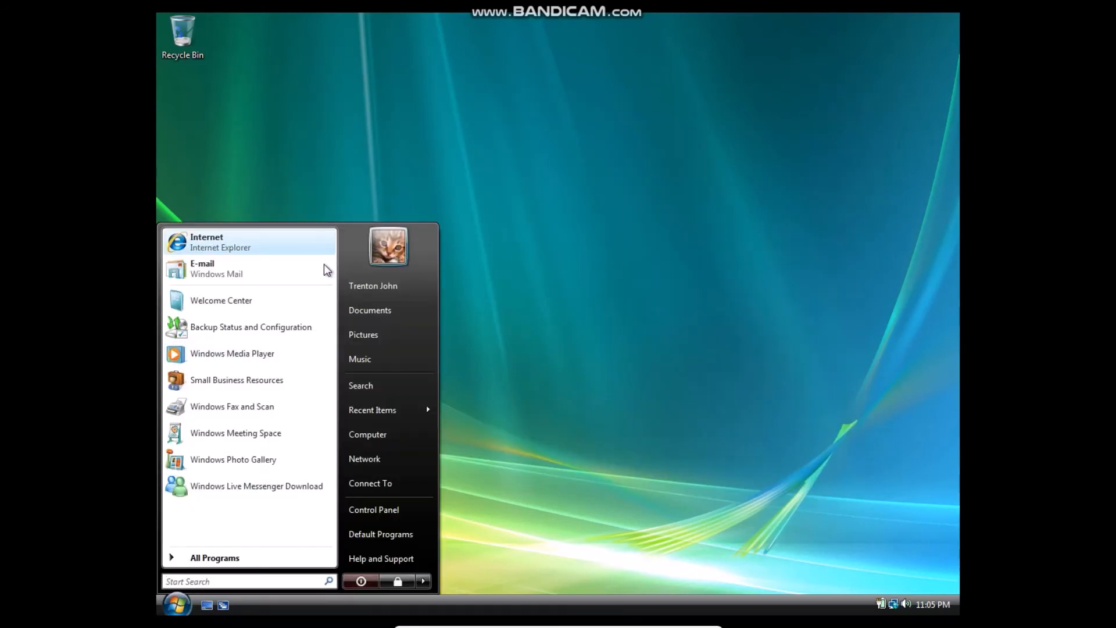
{"action": "left_click", "coordinate": [525, 435]}
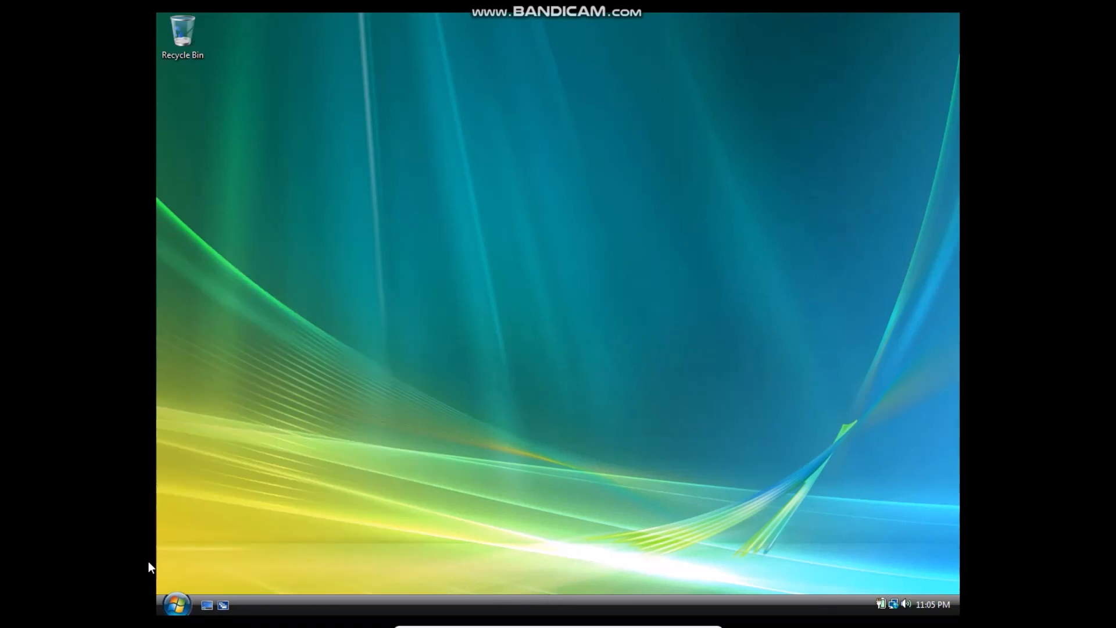
{"action": "left_click", "coordinate": [176, 604]}
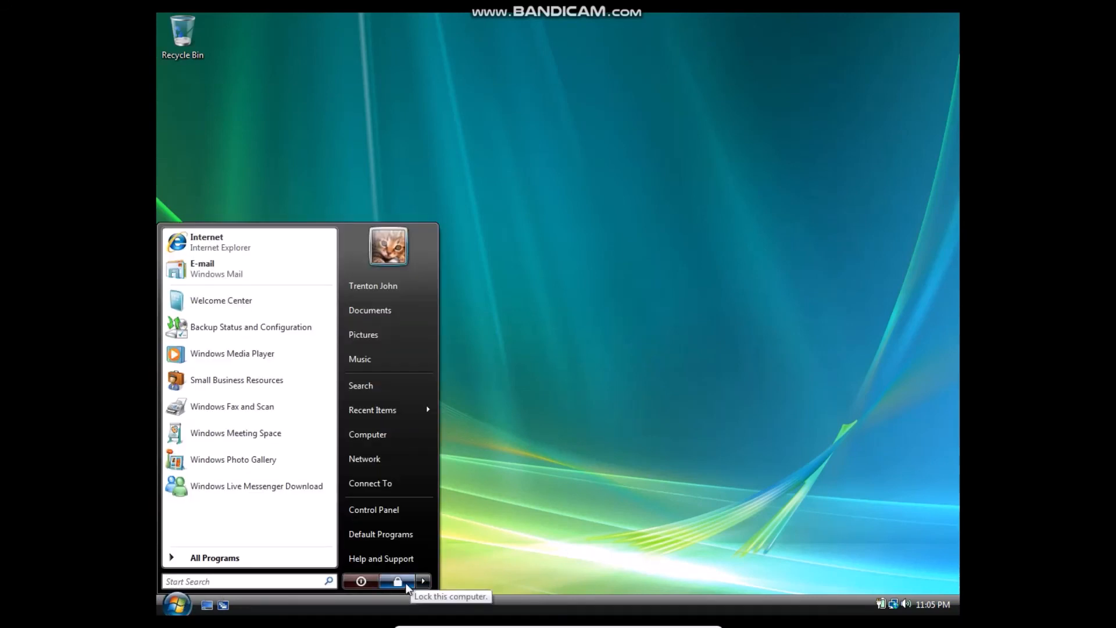
{"action": "left_click", "coordinate": [422, 580]}
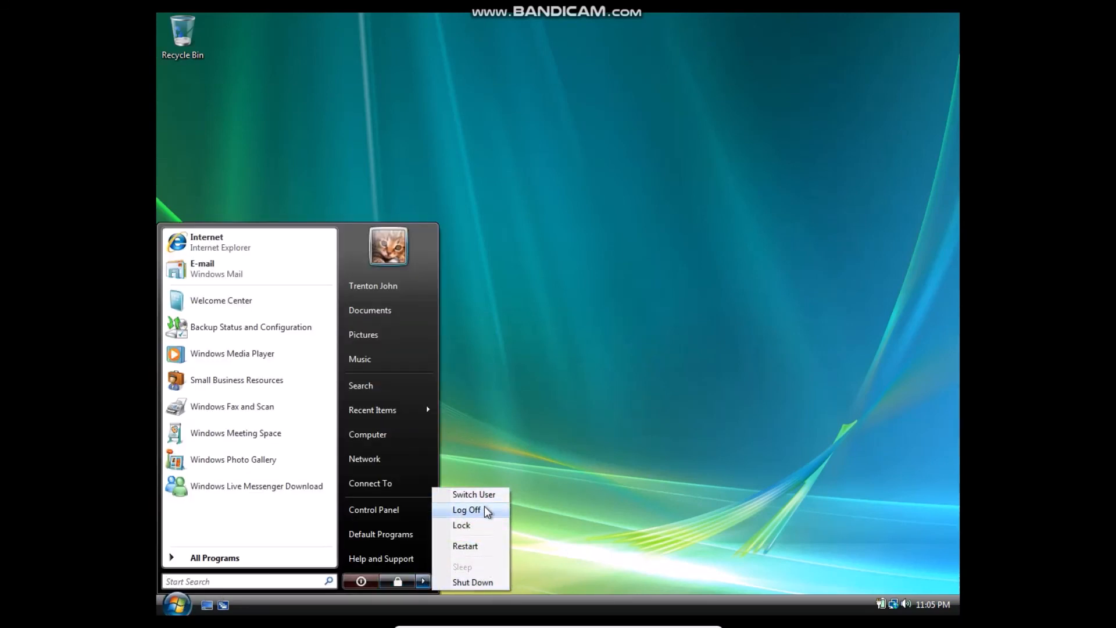
{"action": "left_click", "coordinate": [483, 508]}
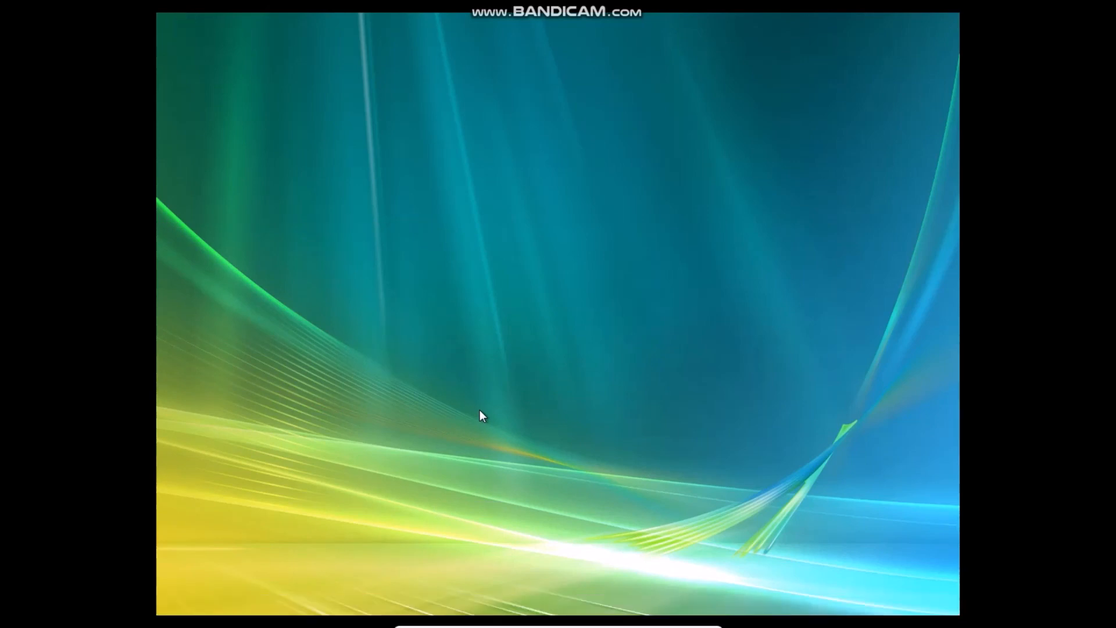